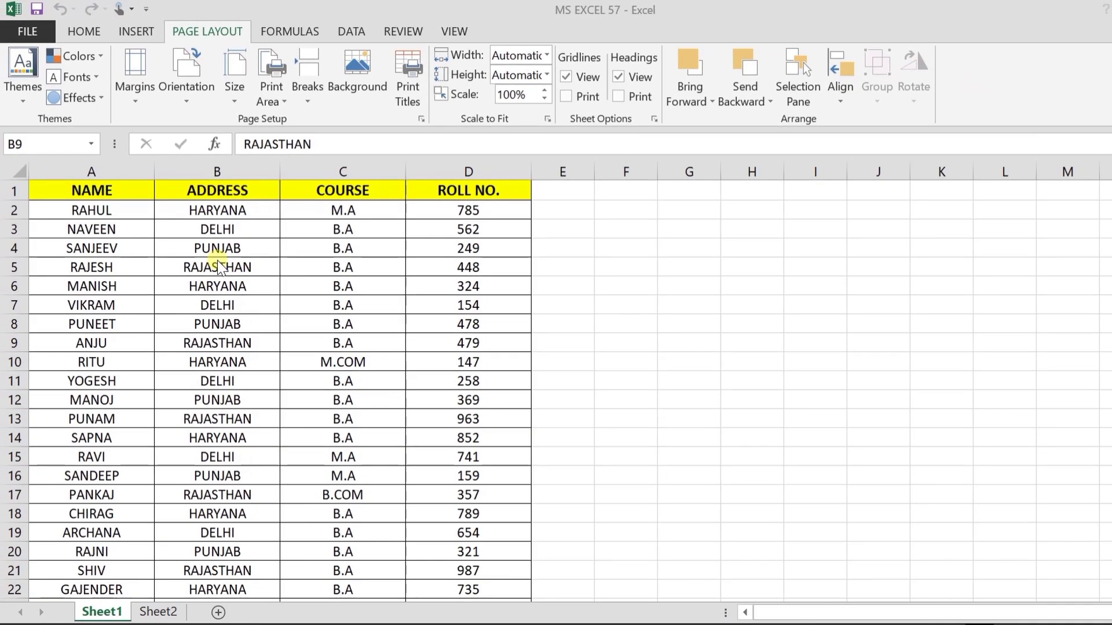
# Look over the student list on Sheet1 and check its first page in the print preview.
pyautogui.scroll(-9, 234, 359)
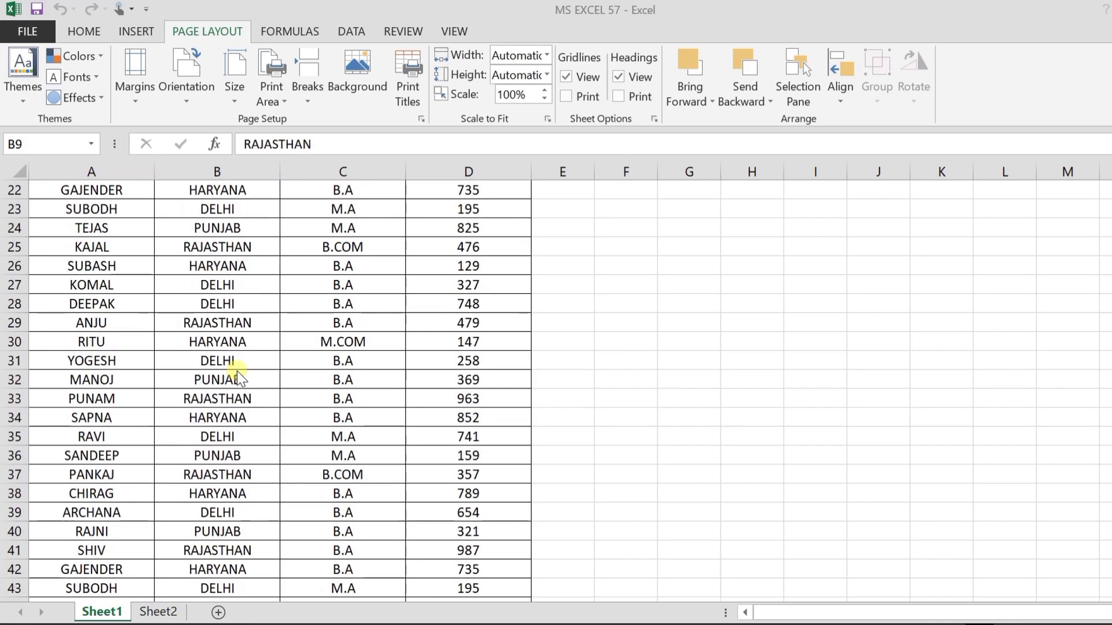
pyautogui.scroll(9, 244, 380)
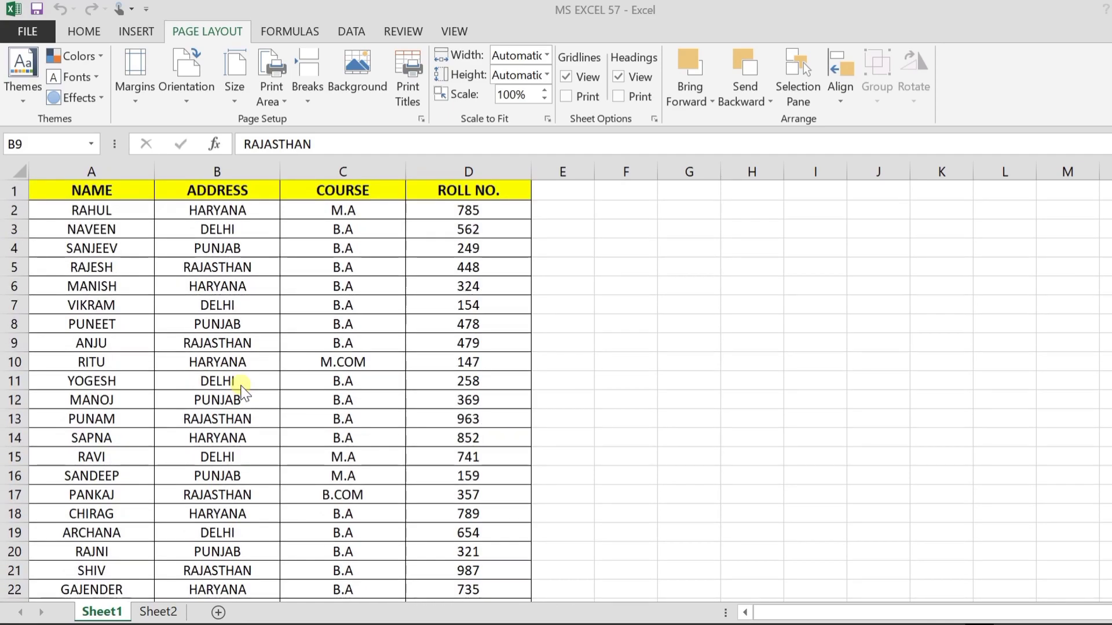
pyautogui.click(589, 10)
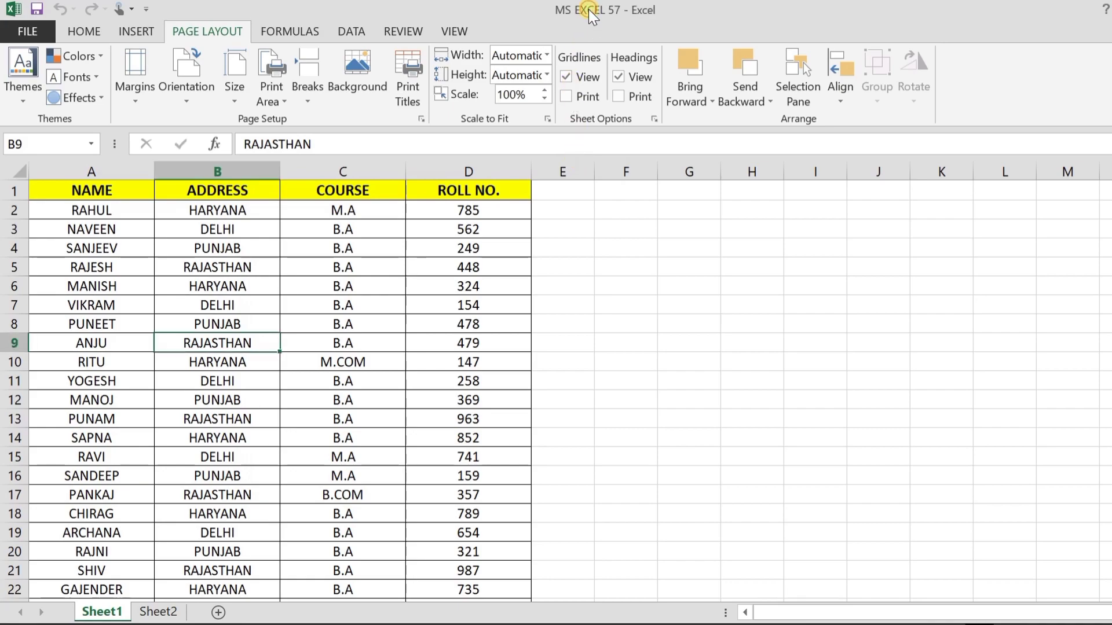
pyautogui.hotkey('ctrl', 'p')
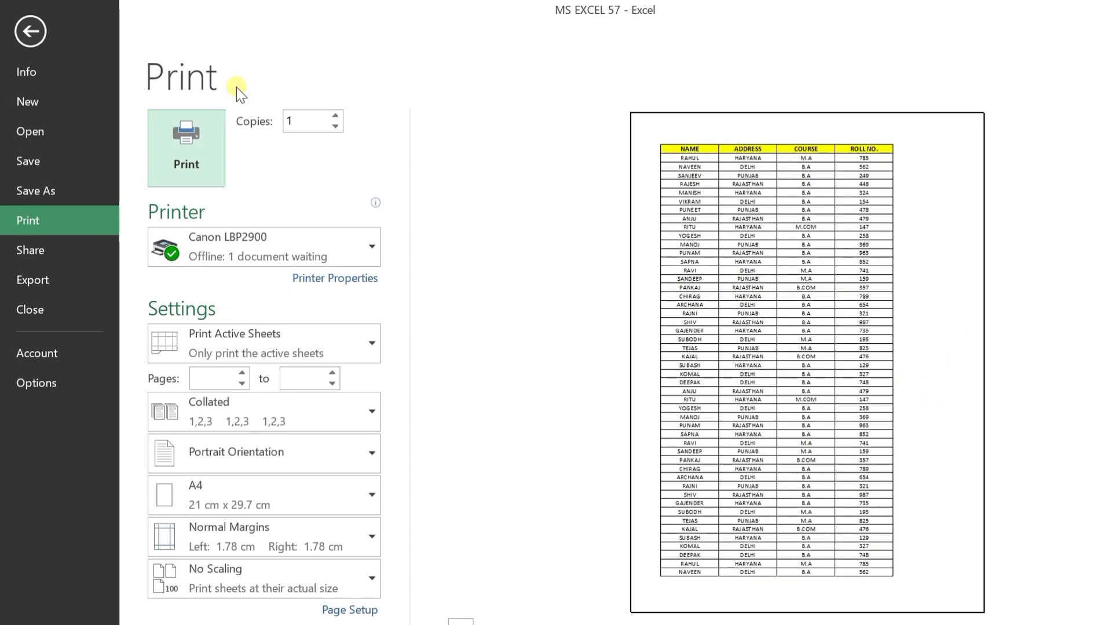
pyautogui.click(32, 29)
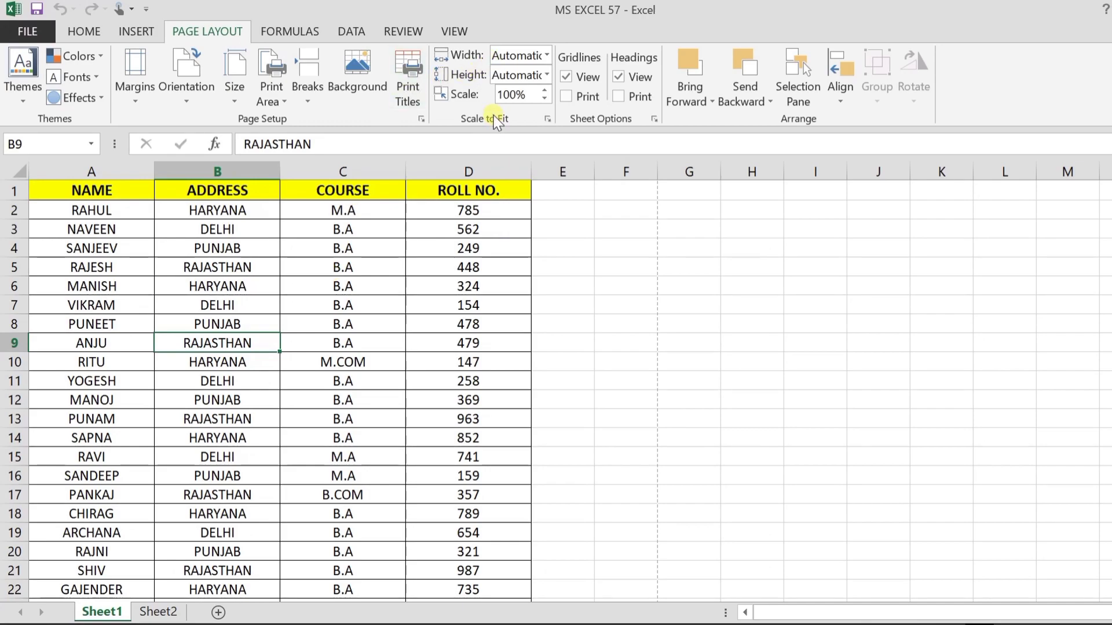
# Examine the student list from the header down to its last row to see how far the data extends.
pyautogui.click(415, 292)
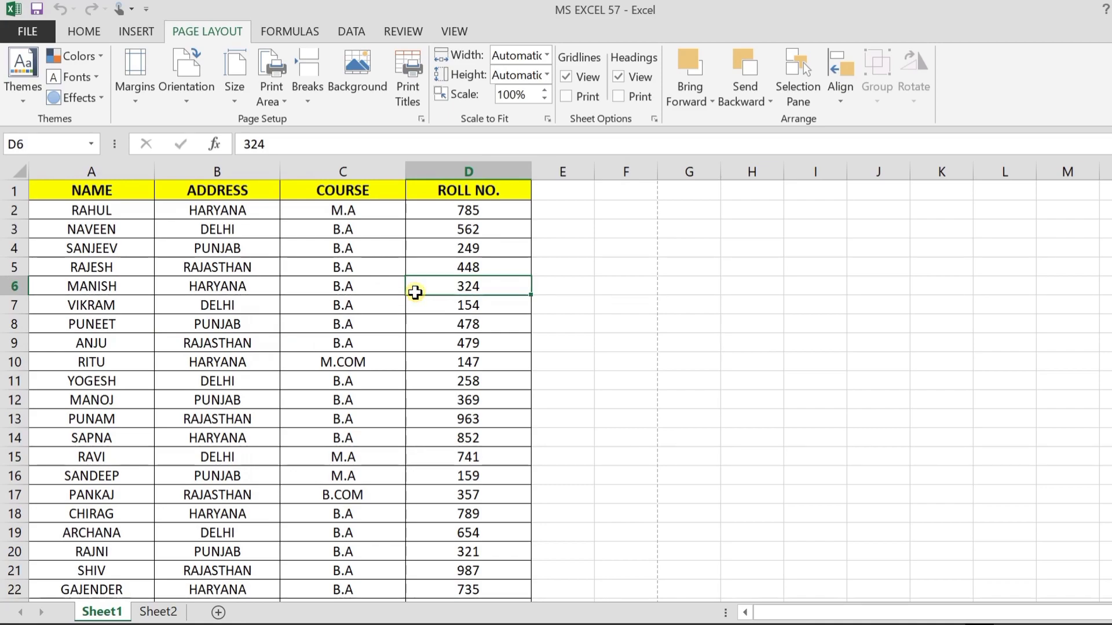
pyautogui.scroll(-12, 415, 292)
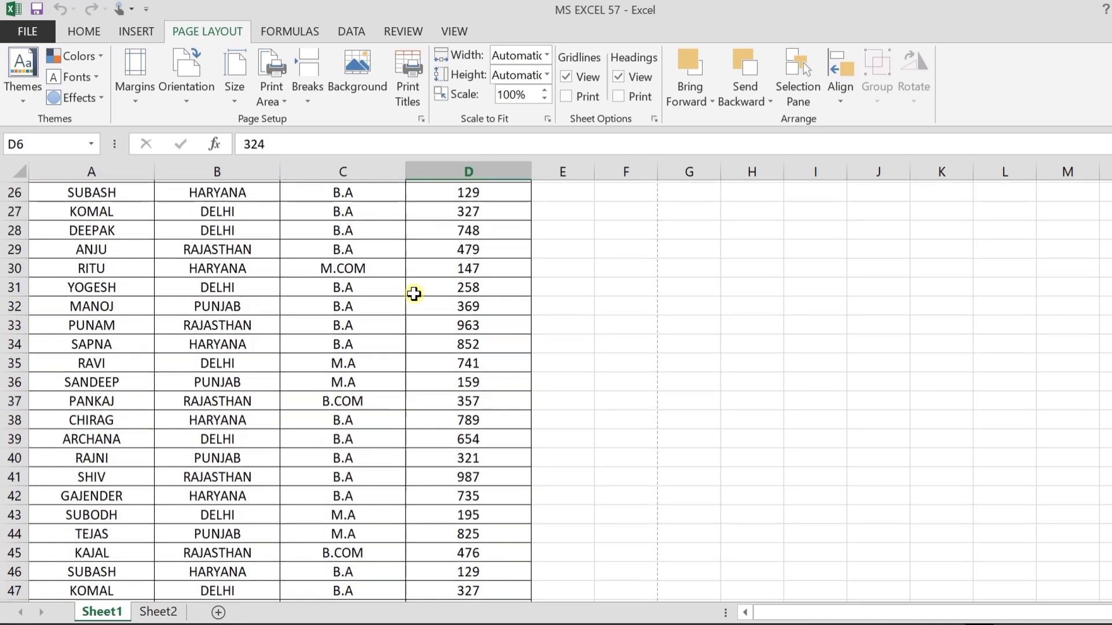
pyautogui.scroll(-7, 414, 296)
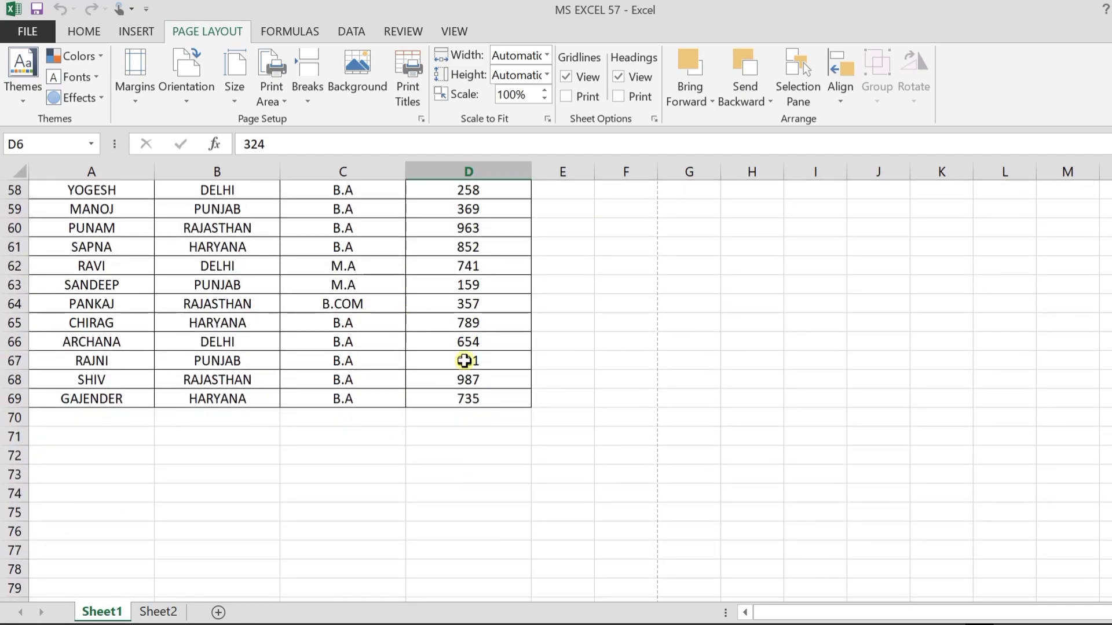
pyautogui.scroll(2, 464, 360)
pyautogui.scroll(12, 465, 360)
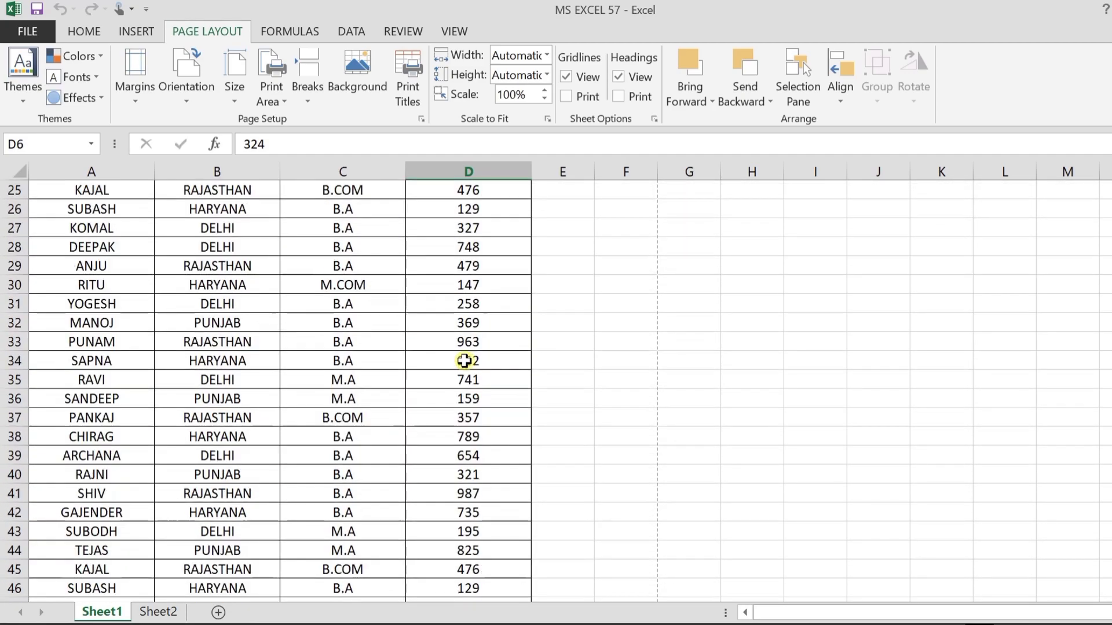
pyautogui.scroll(5, 464, 360)
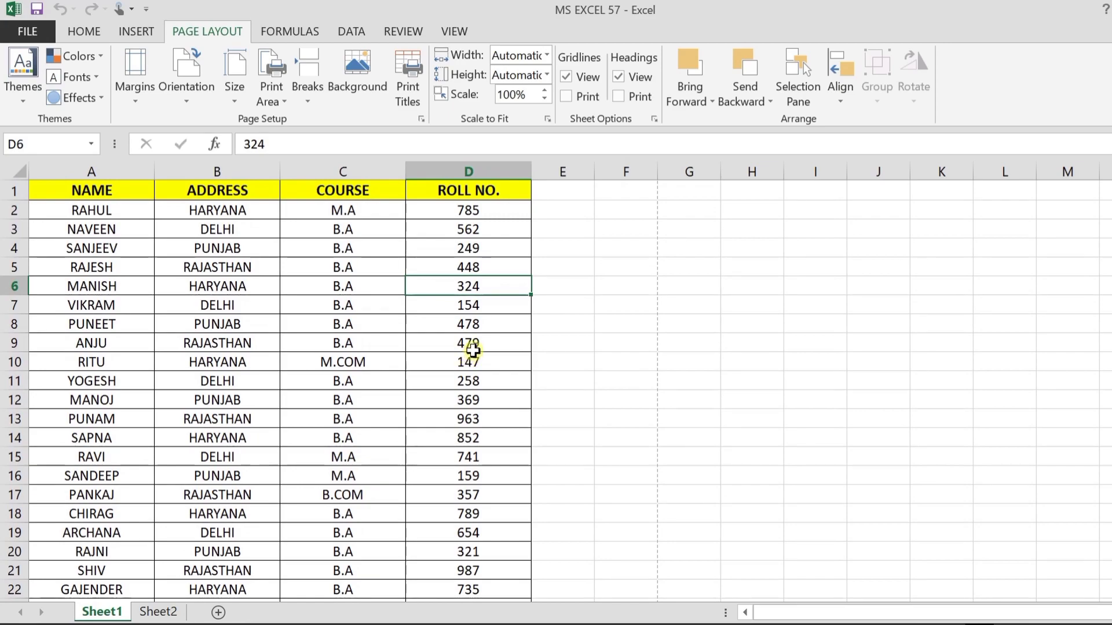
pyautogui.click(250, 283)
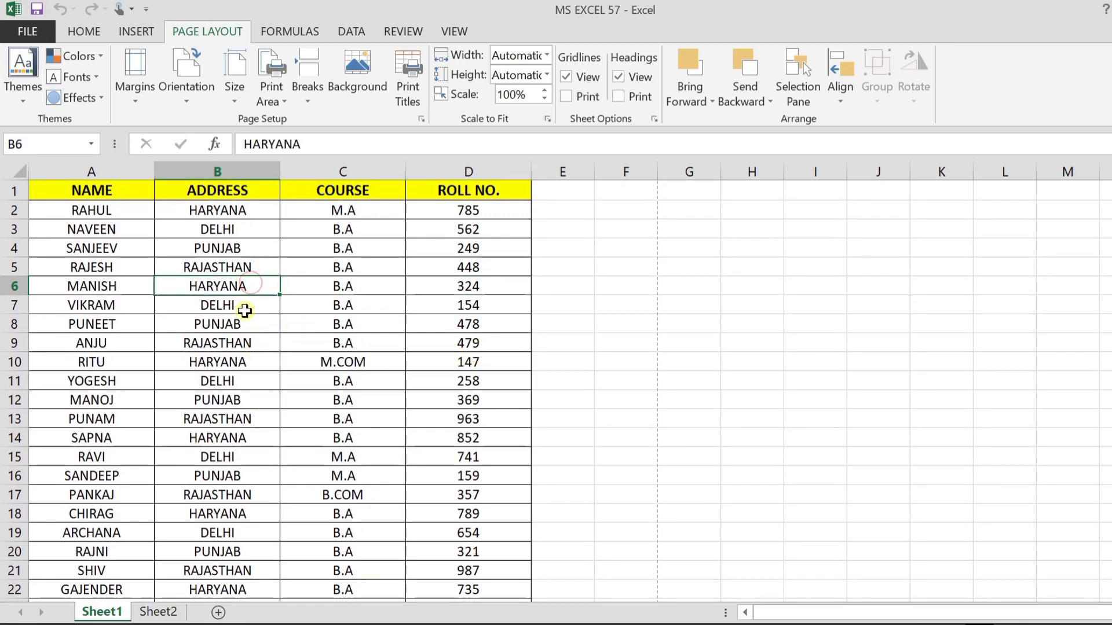
pyautogui.scroll(-3, 245, 312)
pyautogui.scroll(3, 246, 316)
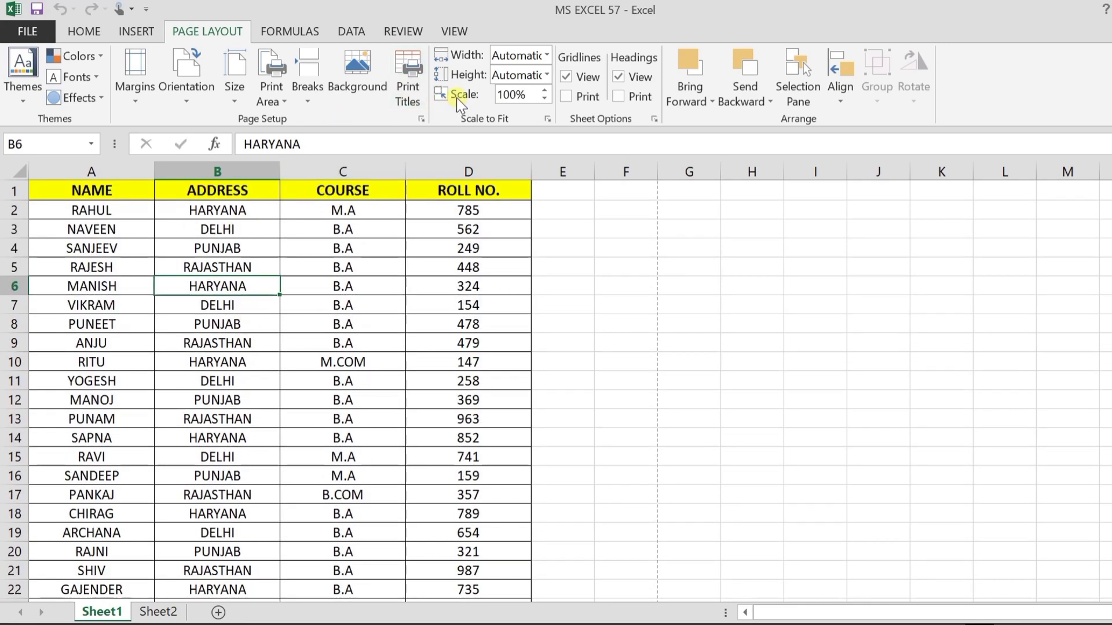
pyautogui.click(546, 75)
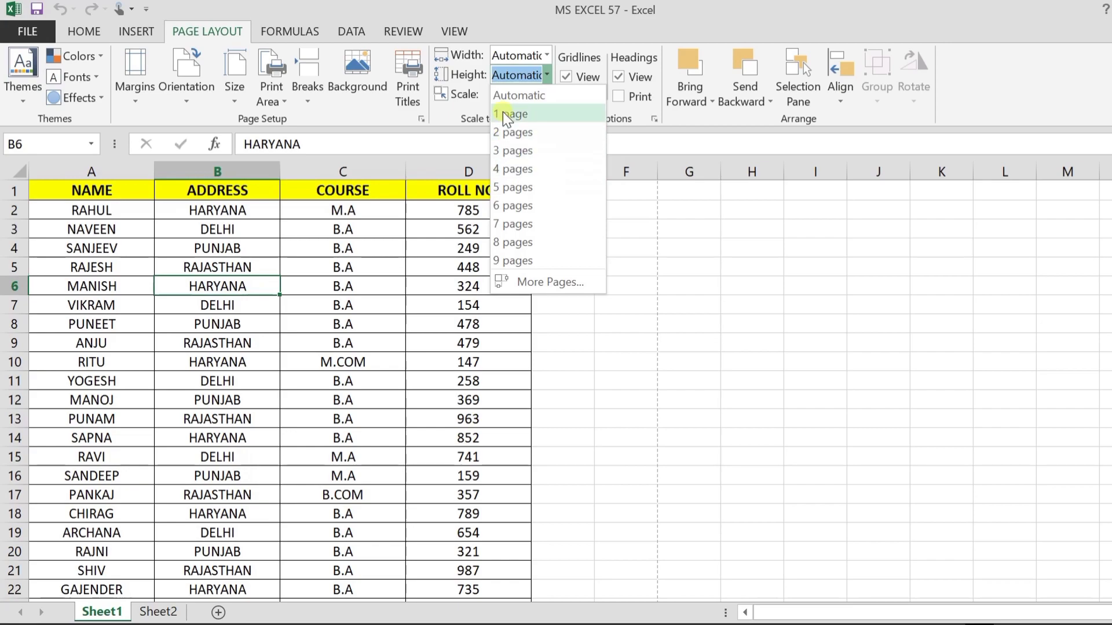
pyautogui.click(477, 386)
pyautogui.click(477, 387)
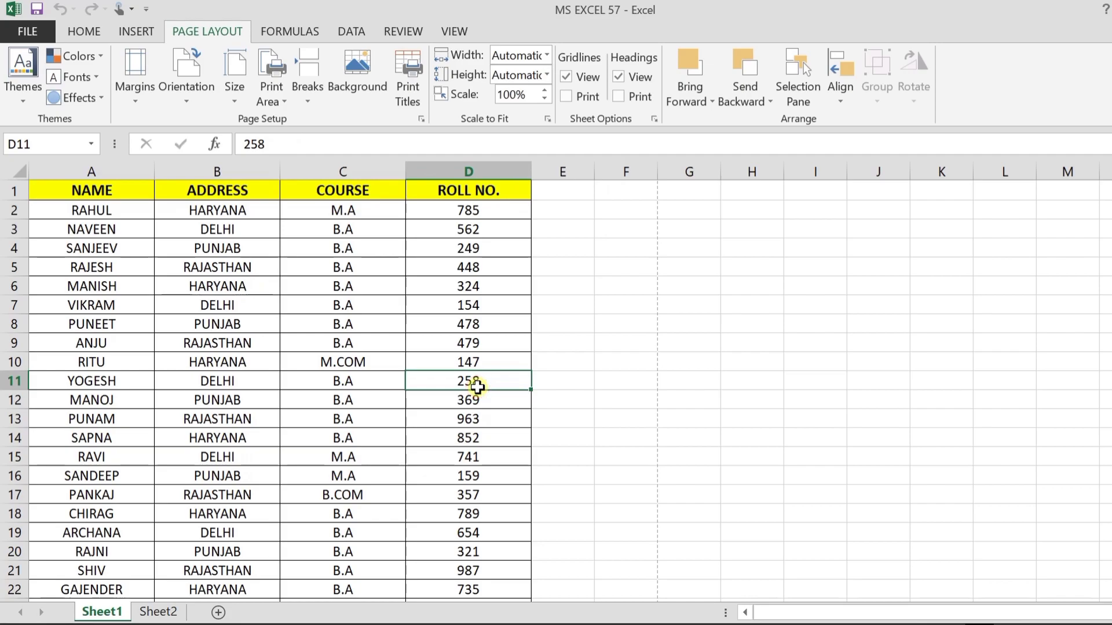
# Check in the print preview how the unscaled student list is split across pages.
pyautogui.hotkey('ctrl', 'p')
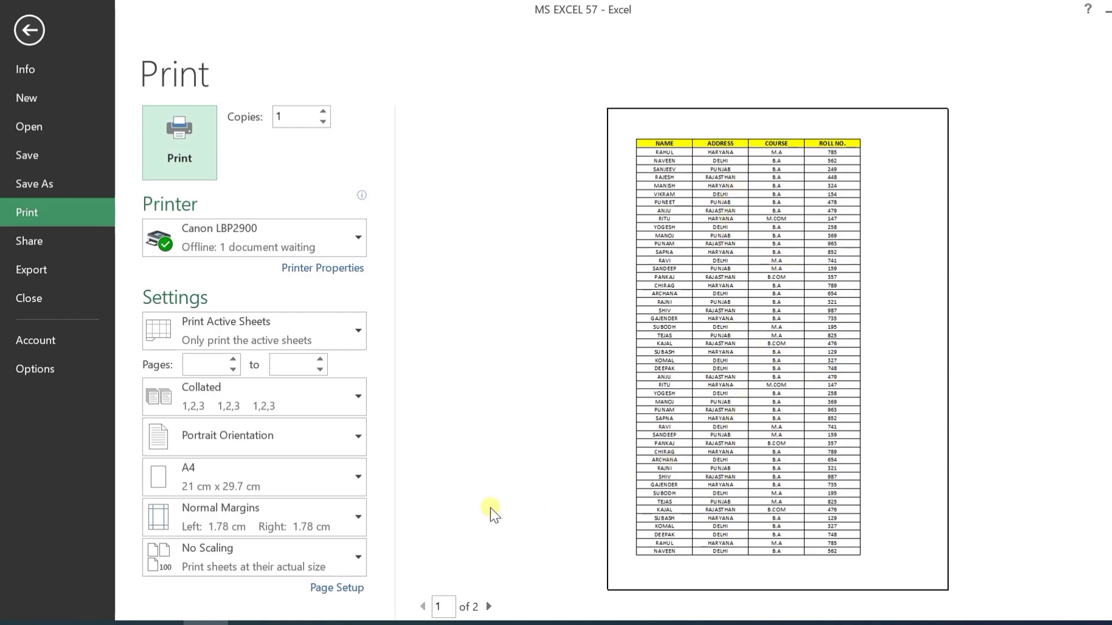
pyautogui.scroll(-1, 789, 298)
pyautogui.scroll(1, 790, 298)
pyautogui.scroll(1, 789, 295)
pyautogui.click(30, 32)
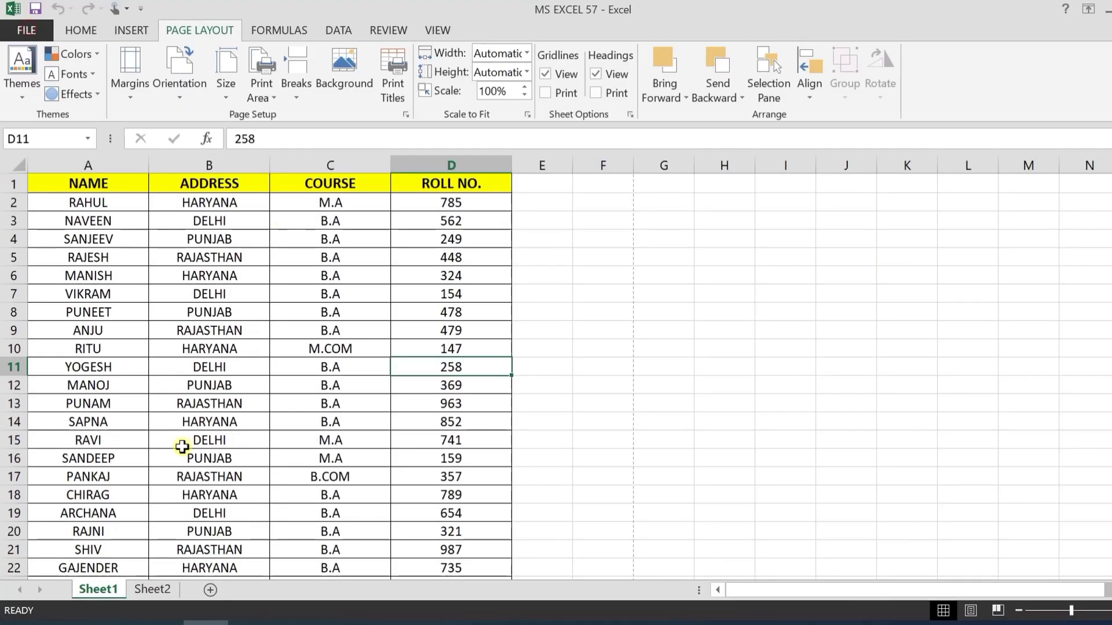
# Fit the printout's height to 1 page and check the result in the print preview.
pyautogui.click(527, 73)
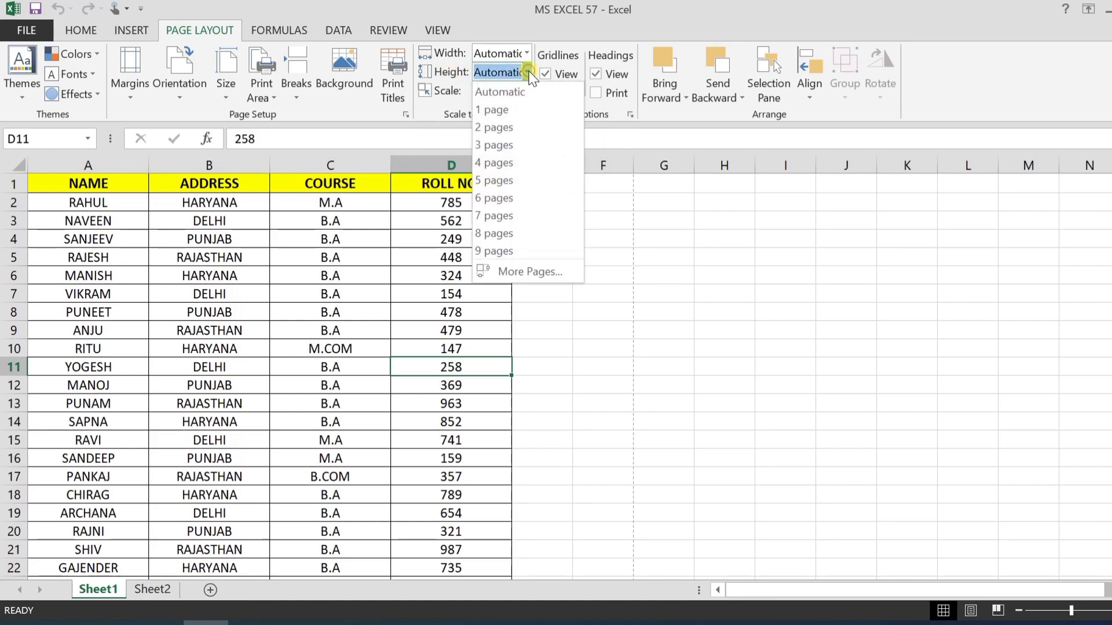
pyautogui.click(508, 112)
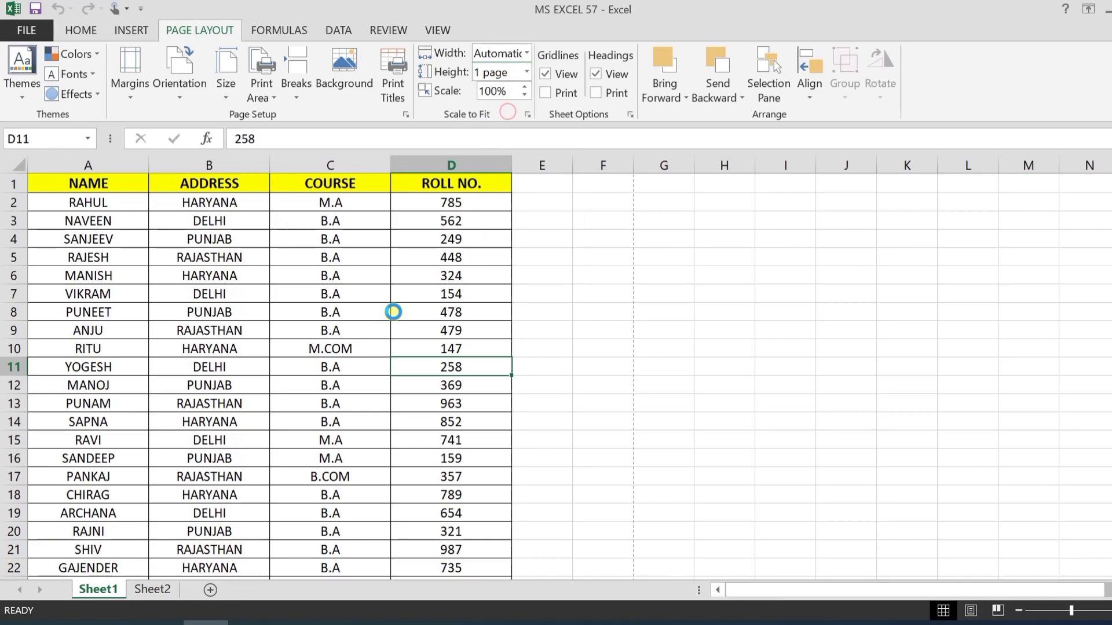
pyautogui.click(356, 315)
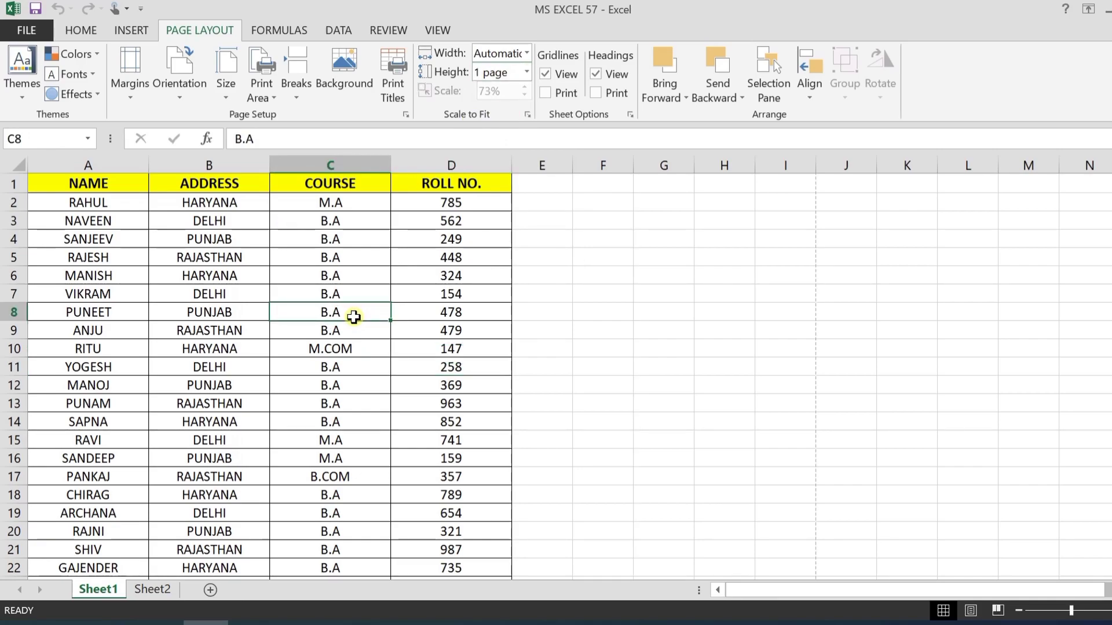
pyautogui.hotkey('ctrl', 'p')
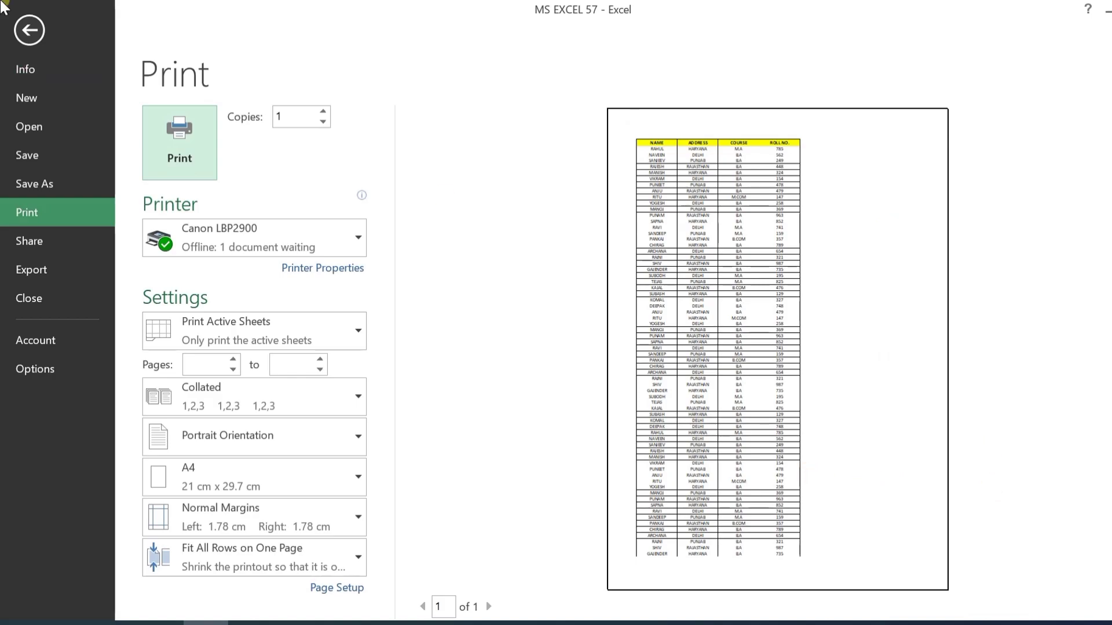
pyautogui.click(26, 29)
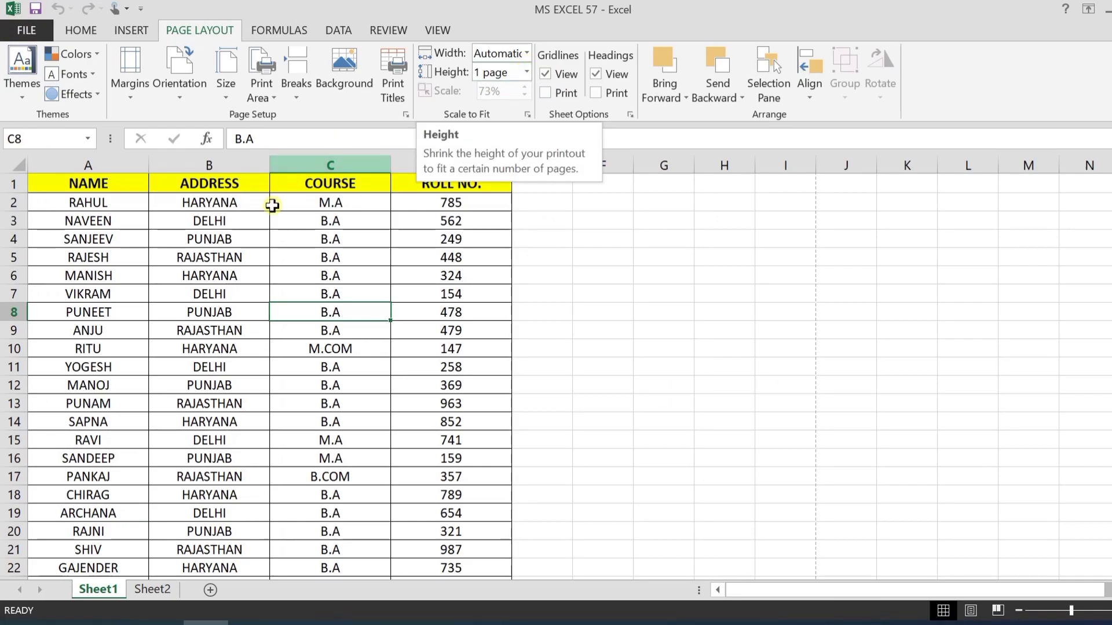
pyautogui.click(257, 280)
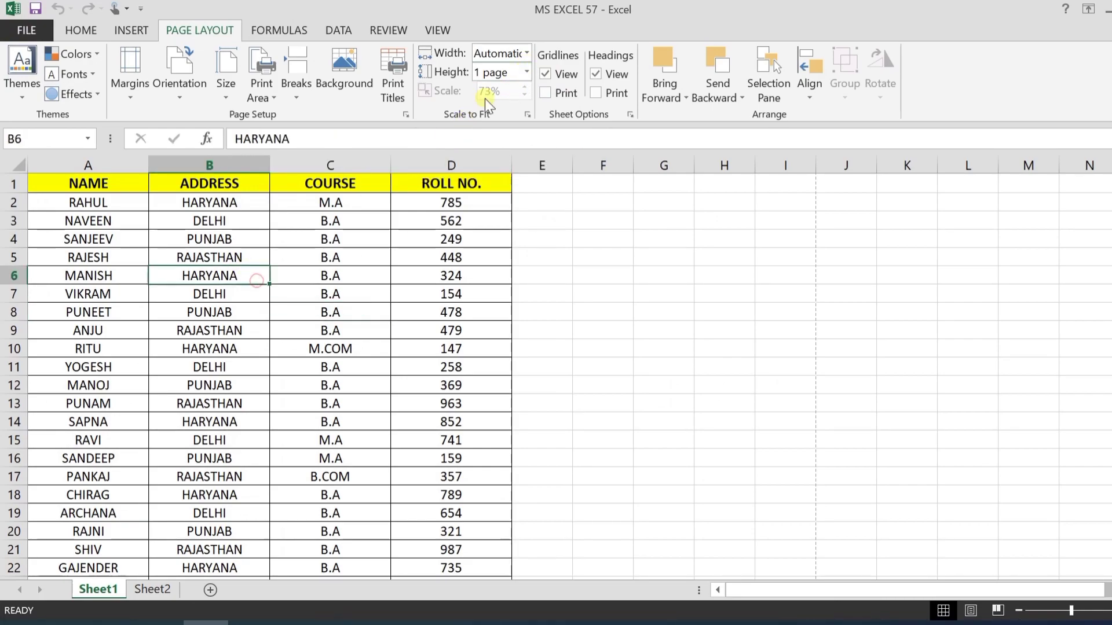
# Reset the printout's height to Automatic and its scale to 100%.
pyautogui.click(527, 72)
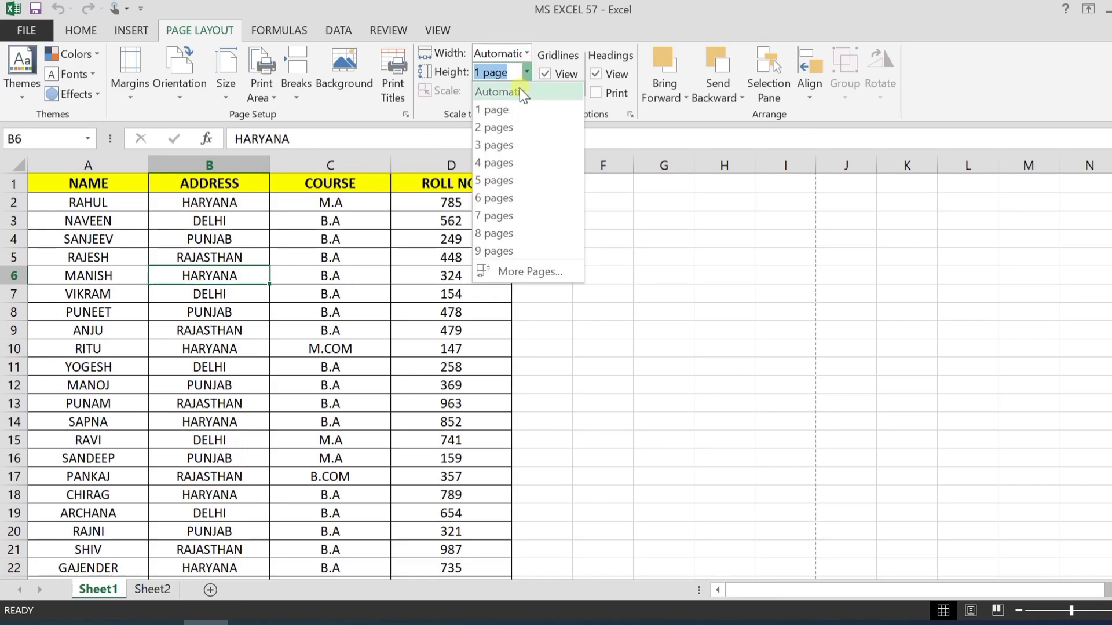
pyautogui.click(519, 88)
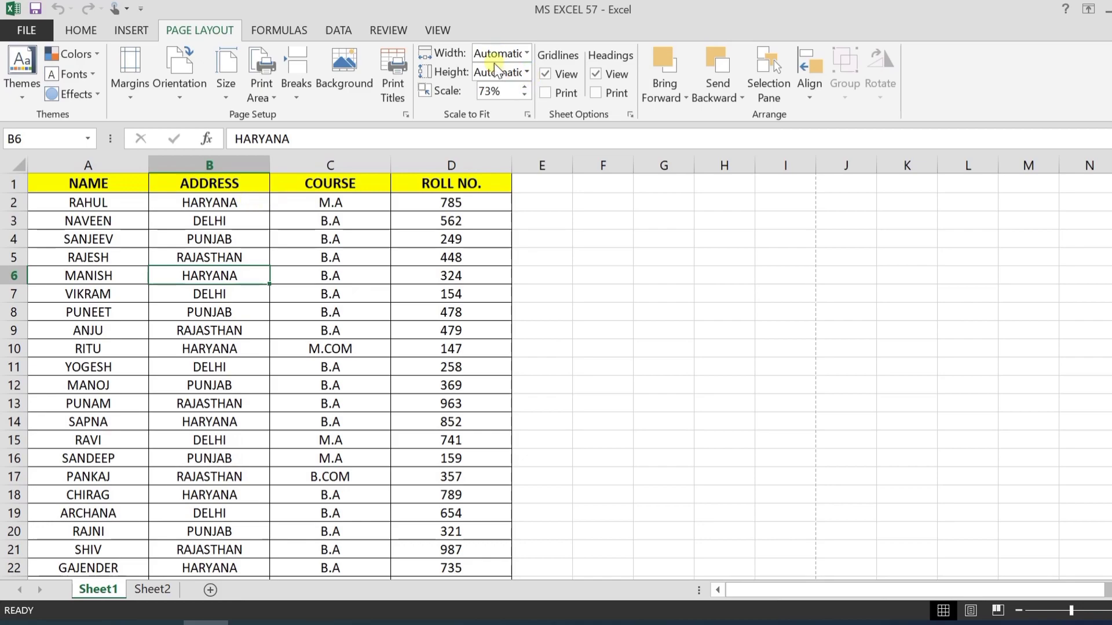
pyautogui.click(530, 72)
pyautogui.click(625, 7)
pyautogui.click(509, 95)
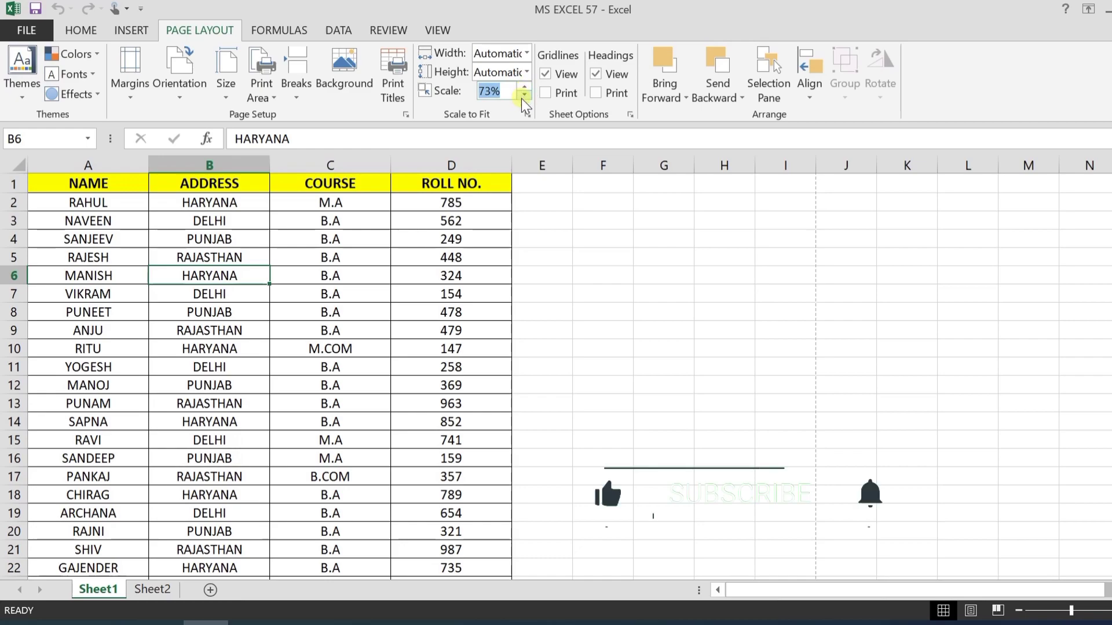
pyautogui.write('100')
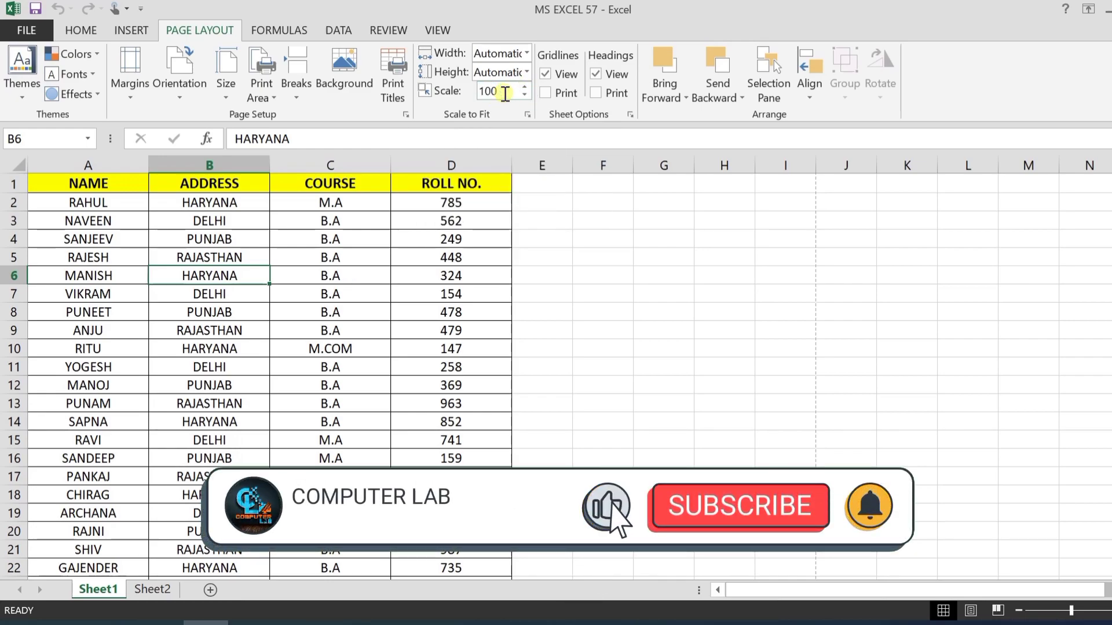
pyautogui.press('Return')
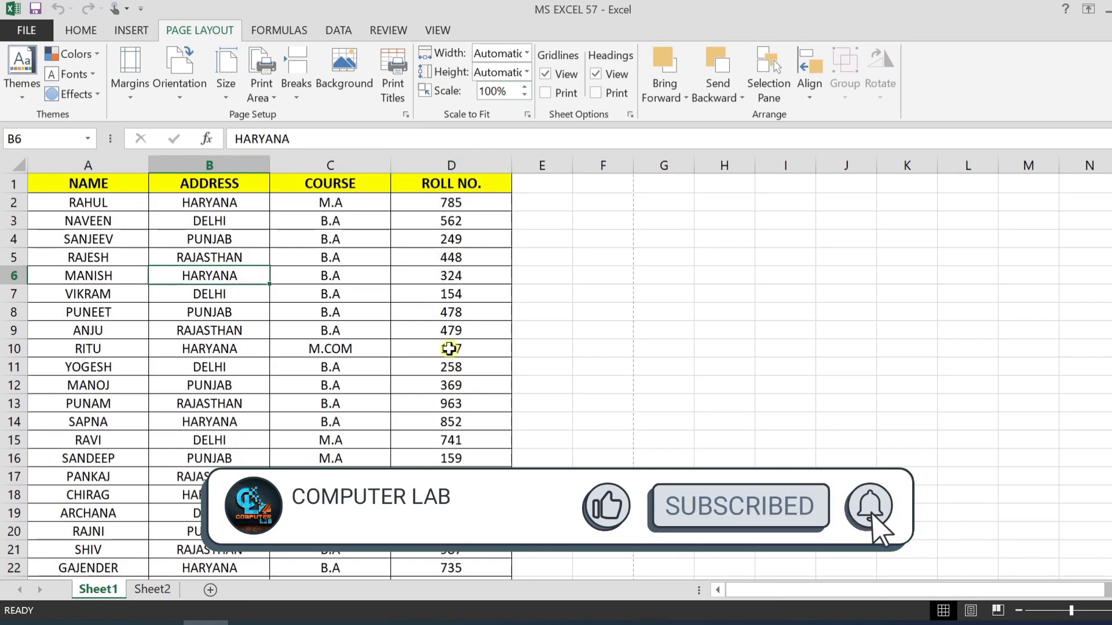
# Reduce the printout's scale to 85% and check the page split in the print preview.
pyautogui.click(522, 95)
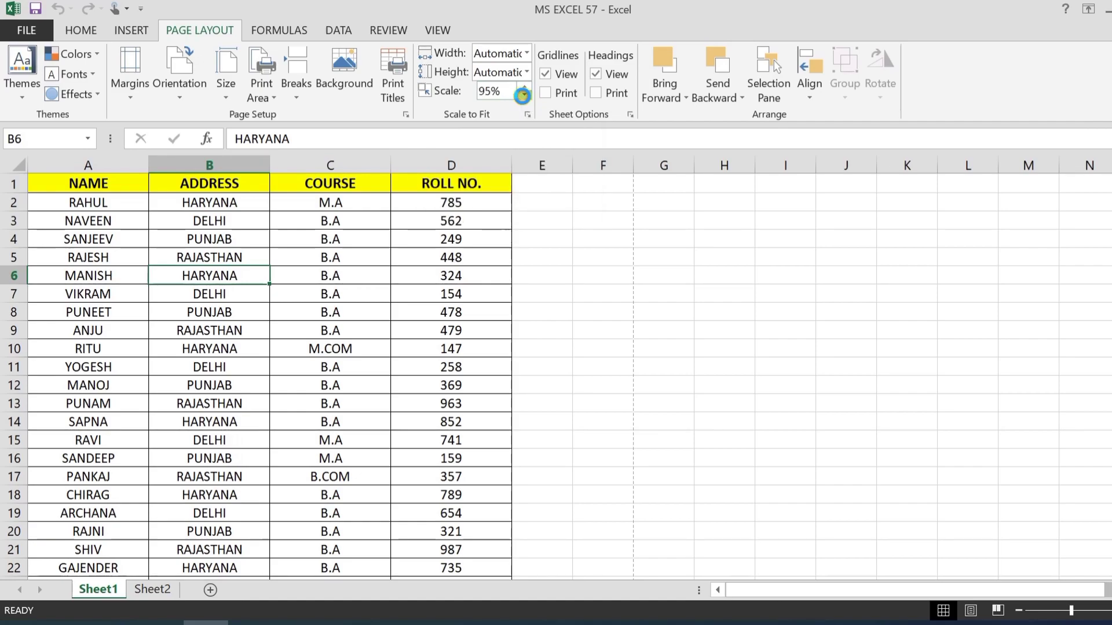
pyautogui.click(523, 95)
pyautogui.click(523, 96)
pyautogui.click(225, 417)
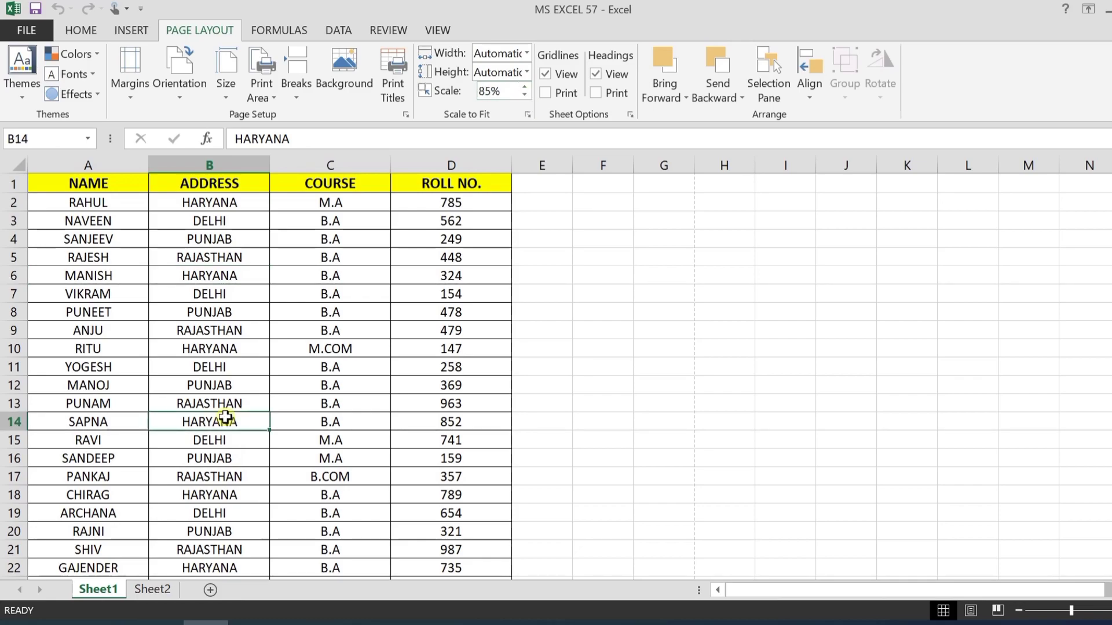
pyautogui.hotkey('ctrl', 'p')
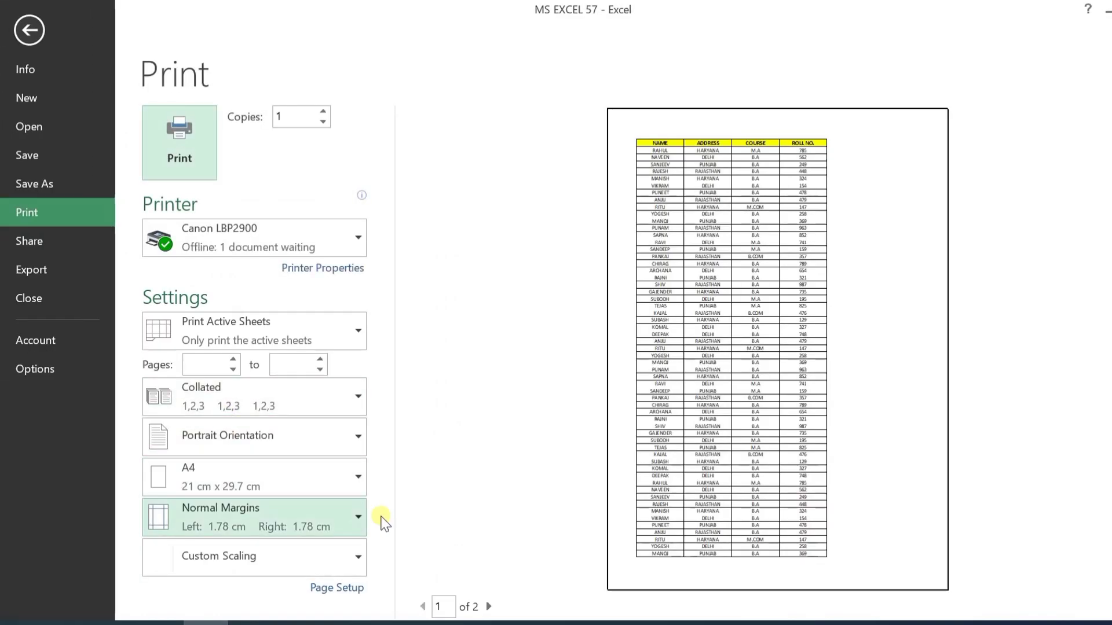
pyautogui.scroll(-1, 884, 298)
pyautogui.scroll(1, 883, 318)
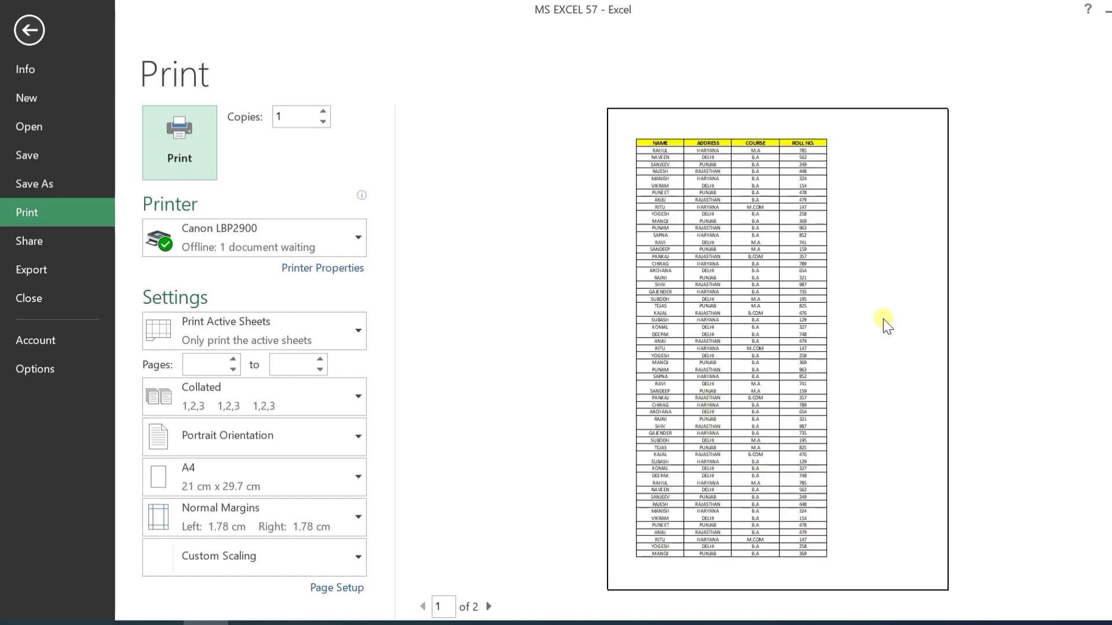
pyautogui.click(28, 41)
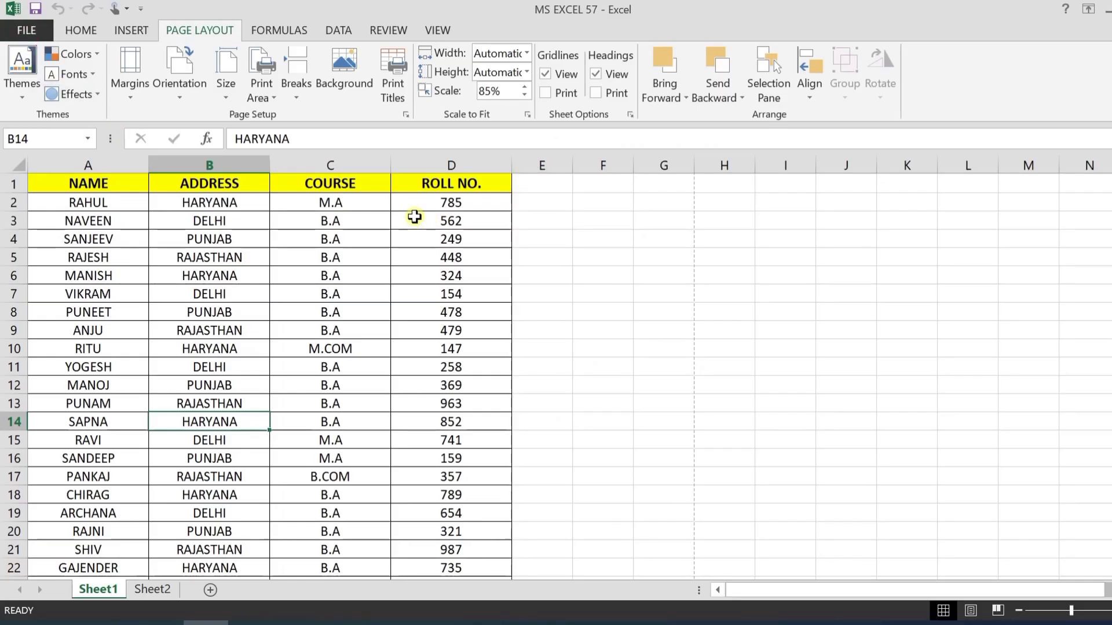
# Reduce the printout's scale to 80% and view the second page in the print preview.
pyautogui.click(524, 94)
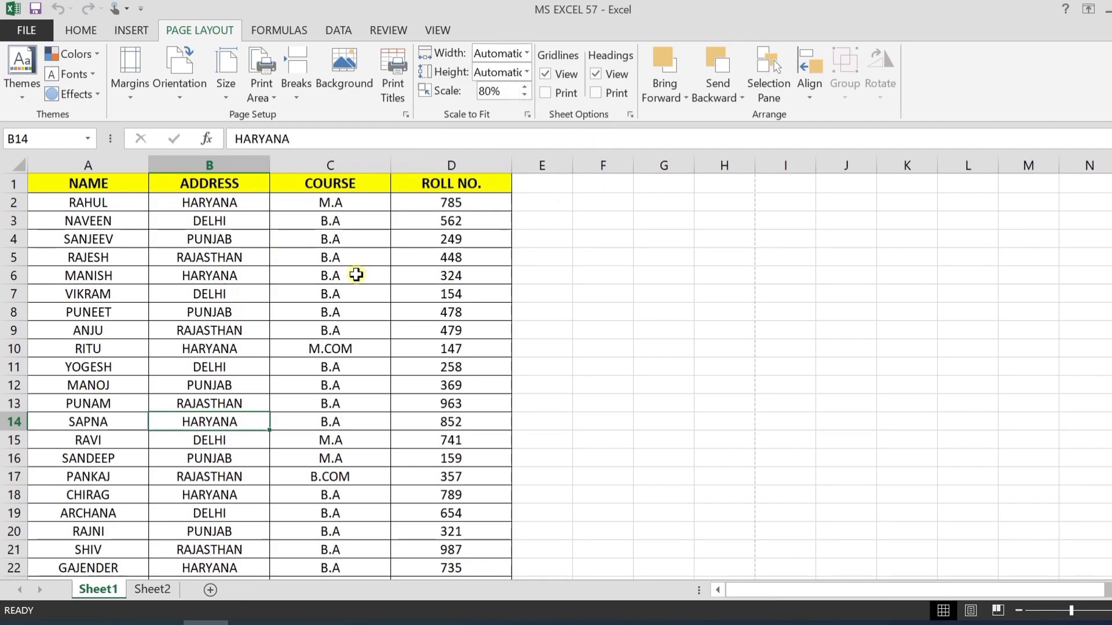
pyautogui.hotkey('ctrl', 'p')
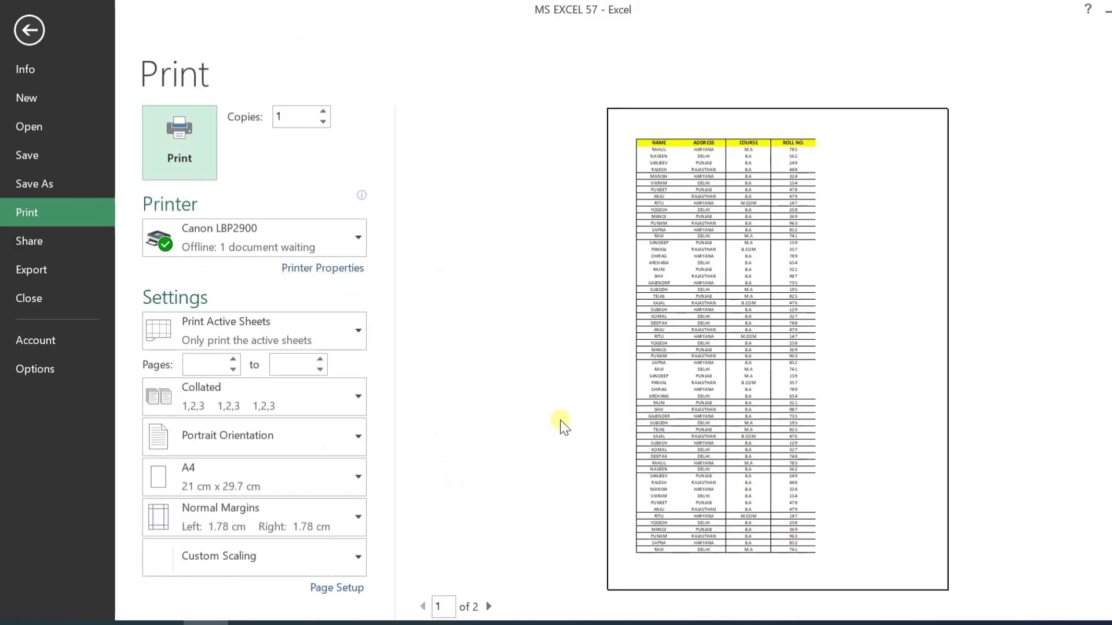
pyautogui.click(488, 606)
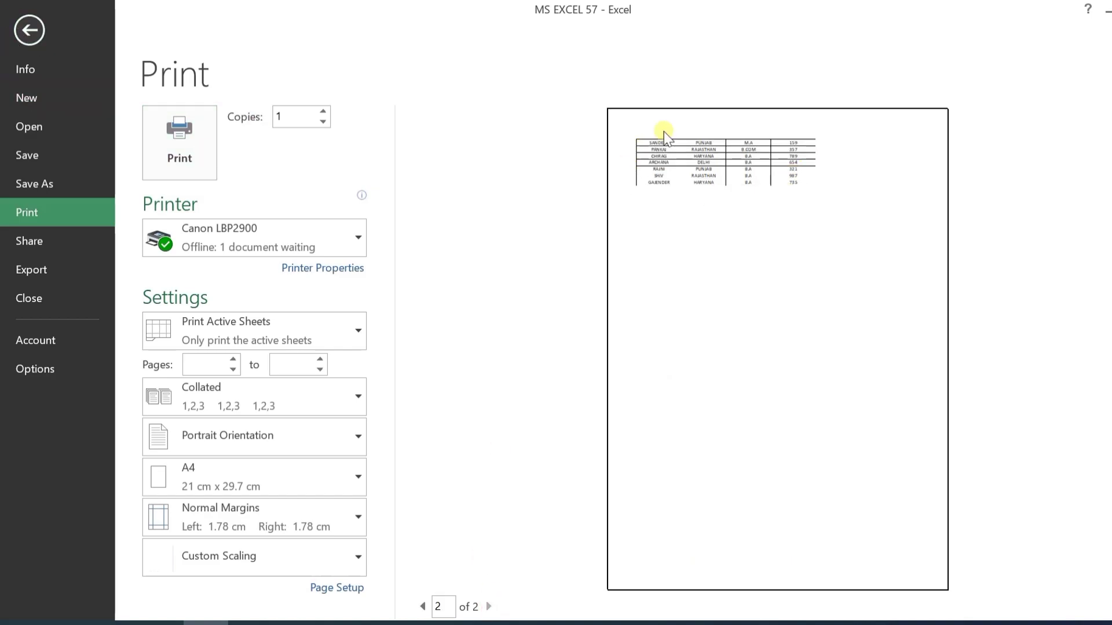
# Reduce the printout's scale to 70% and check the page split in the print preview.
pyautogui.click(22, 44)
pyautogui.click(510, 90)
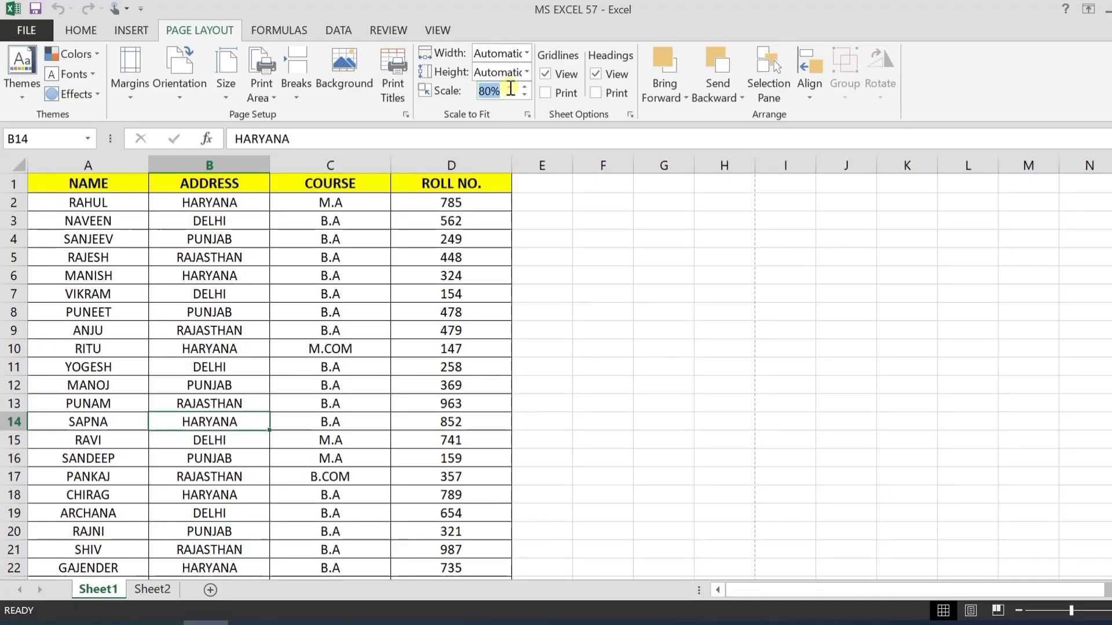
pyautogui.write('70')
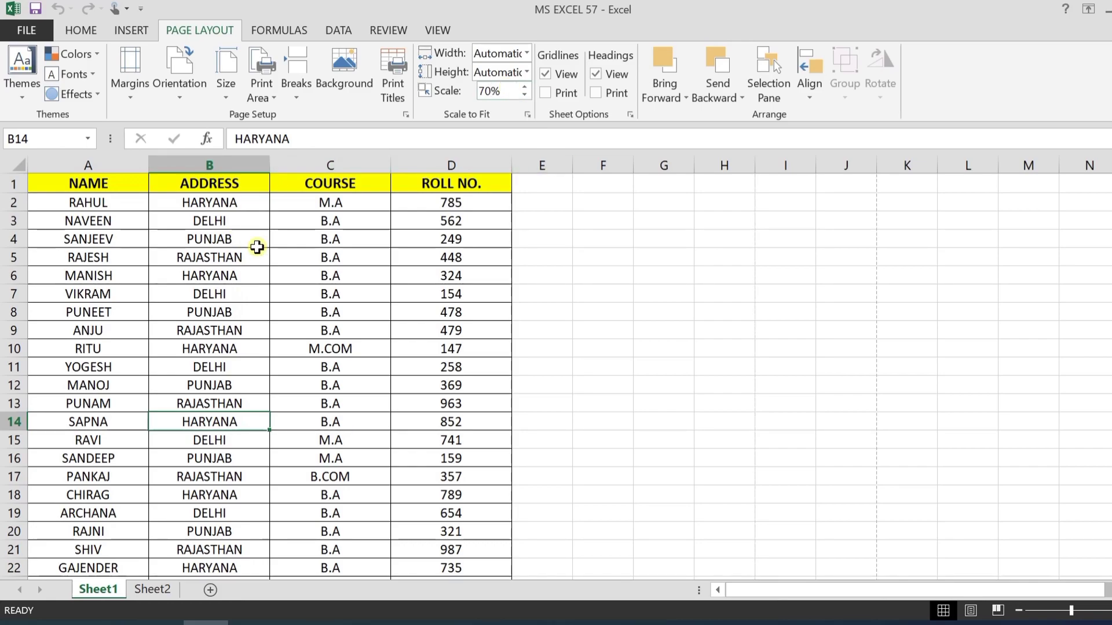
pyautogui.hotkey('ctrl', 'p')
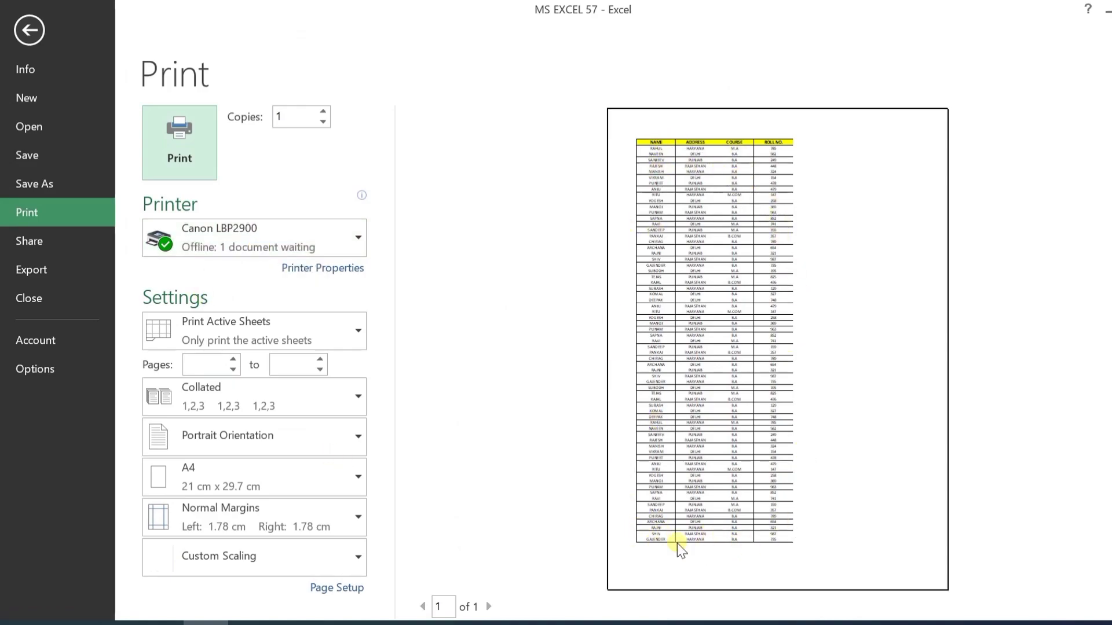
pyautogui.click(26, 23)
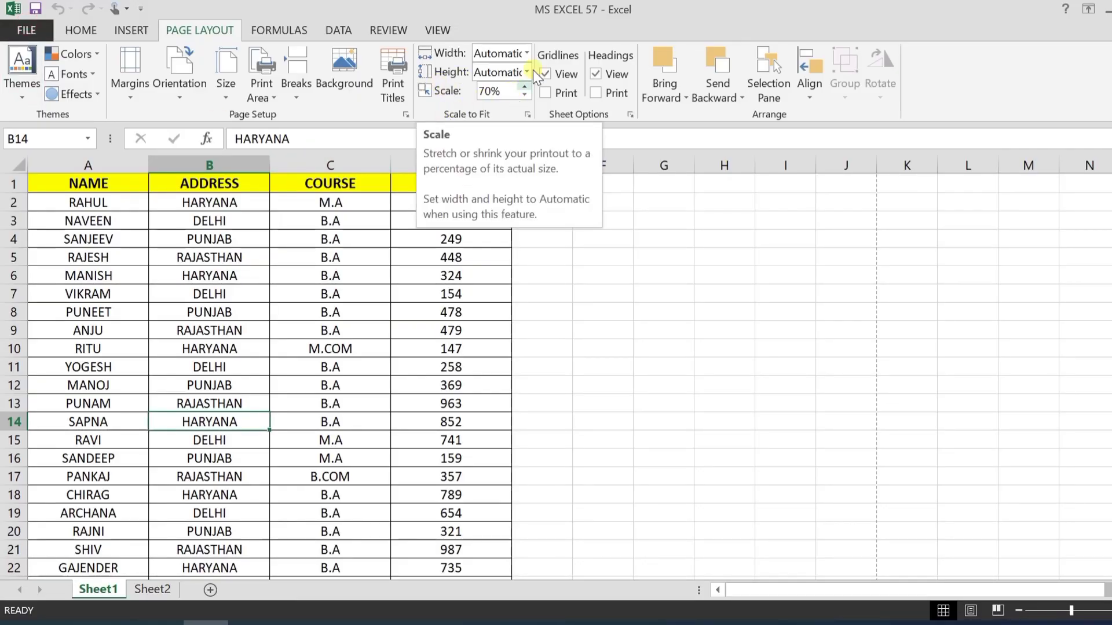
pyautogui.click(525, 72)
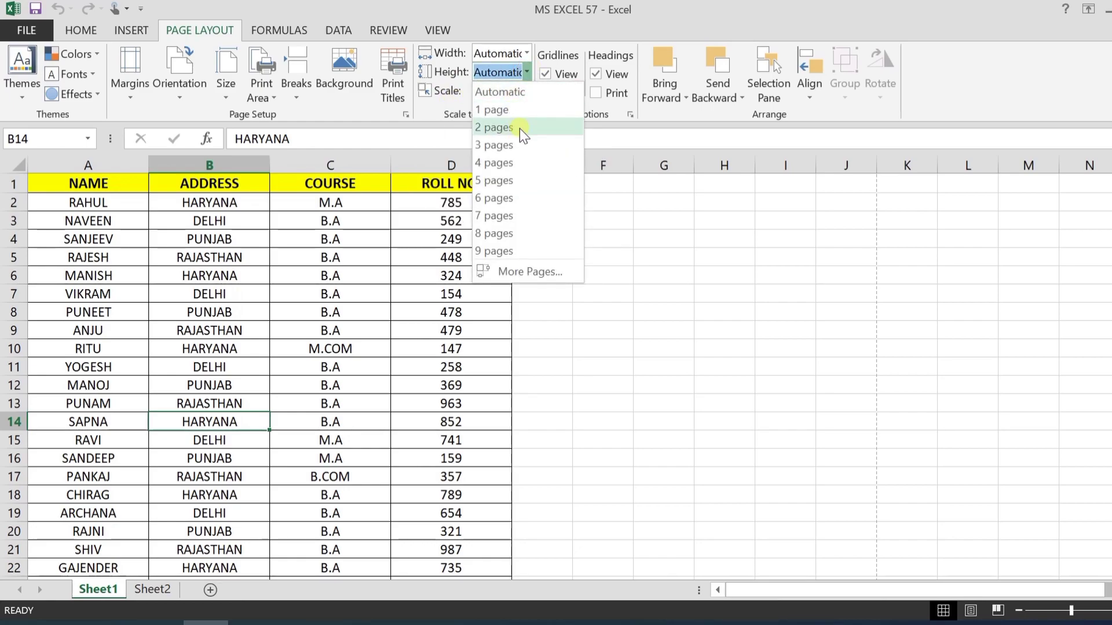
pyautogui.click(514, 9)
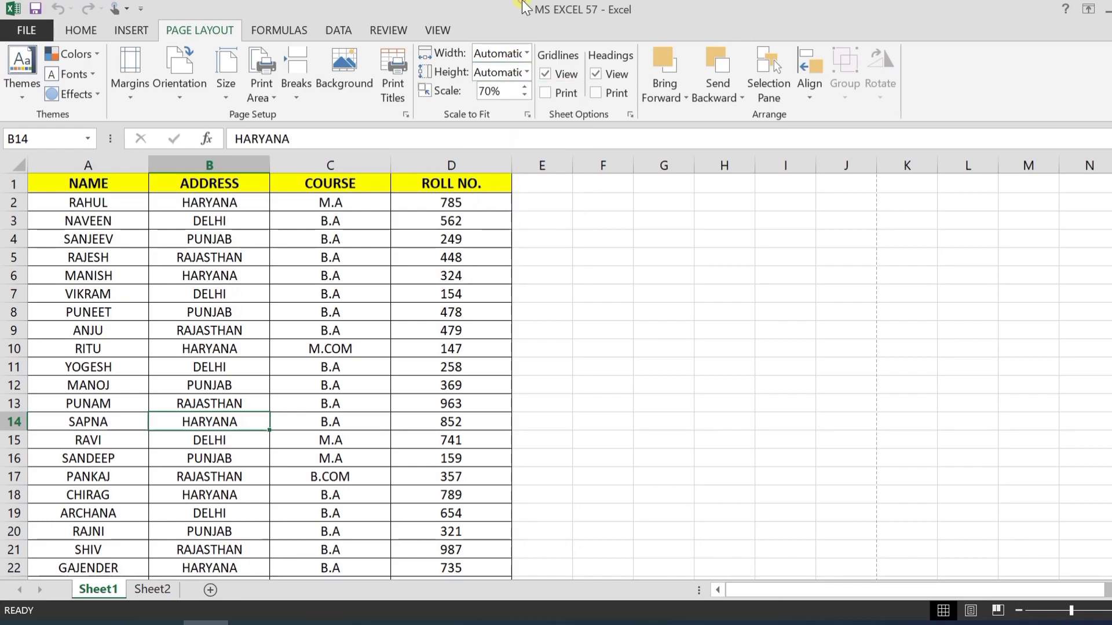
pyautogui.click(212, 365)
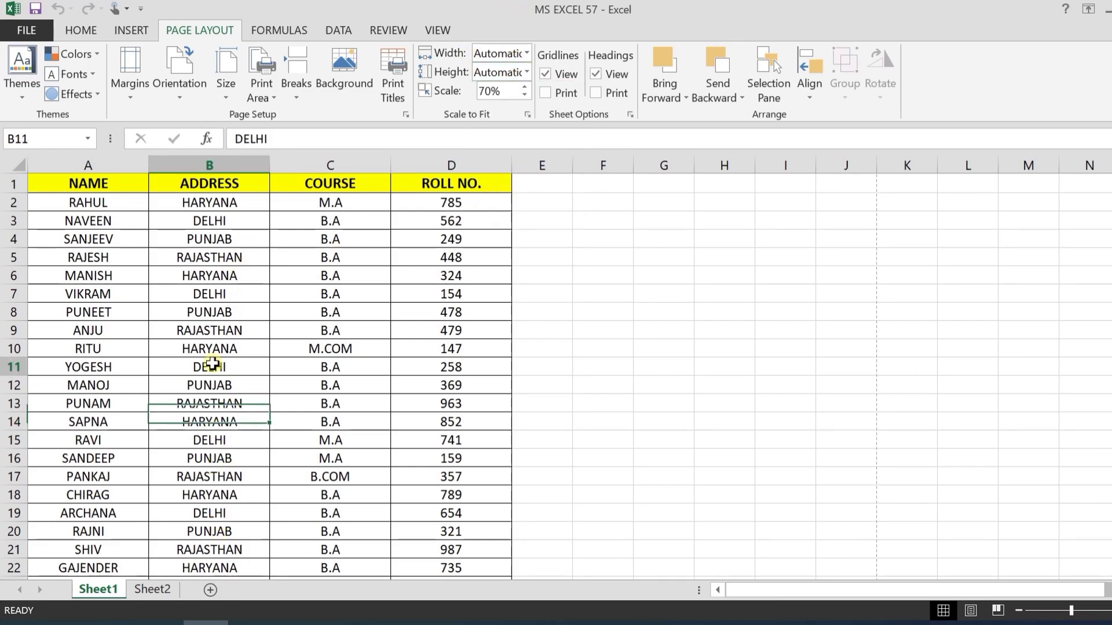
# Switch to Sheet2 and check how its wide table is split across pages in the print preview.
pyautogui.click(153, 590)
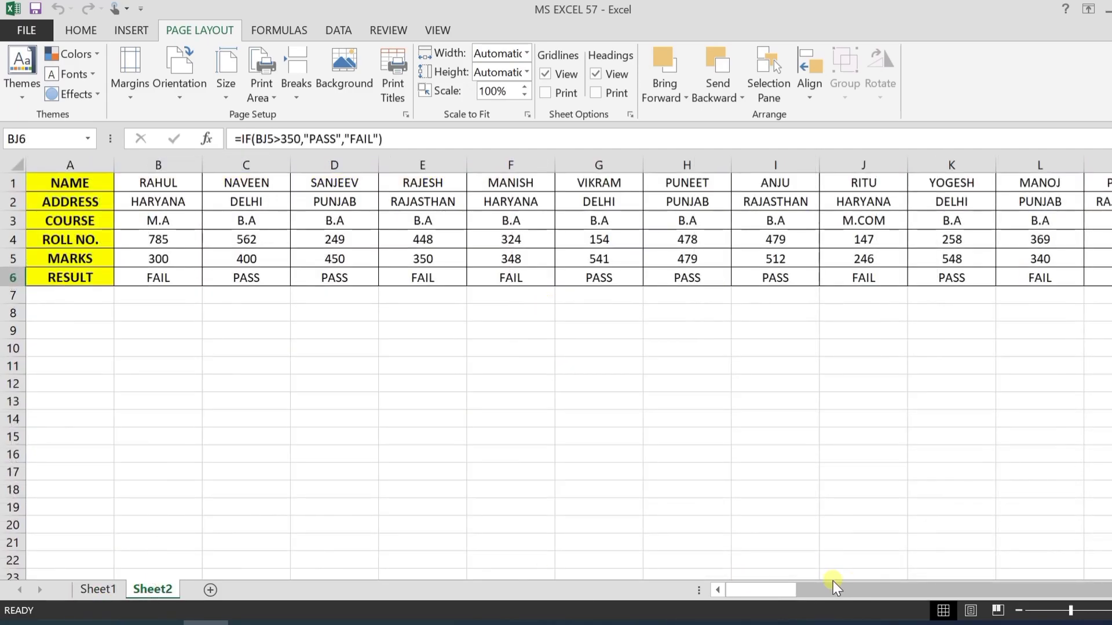
pyautogui.moveTo(766, 586); pyautogui.dragTo(748, 615)
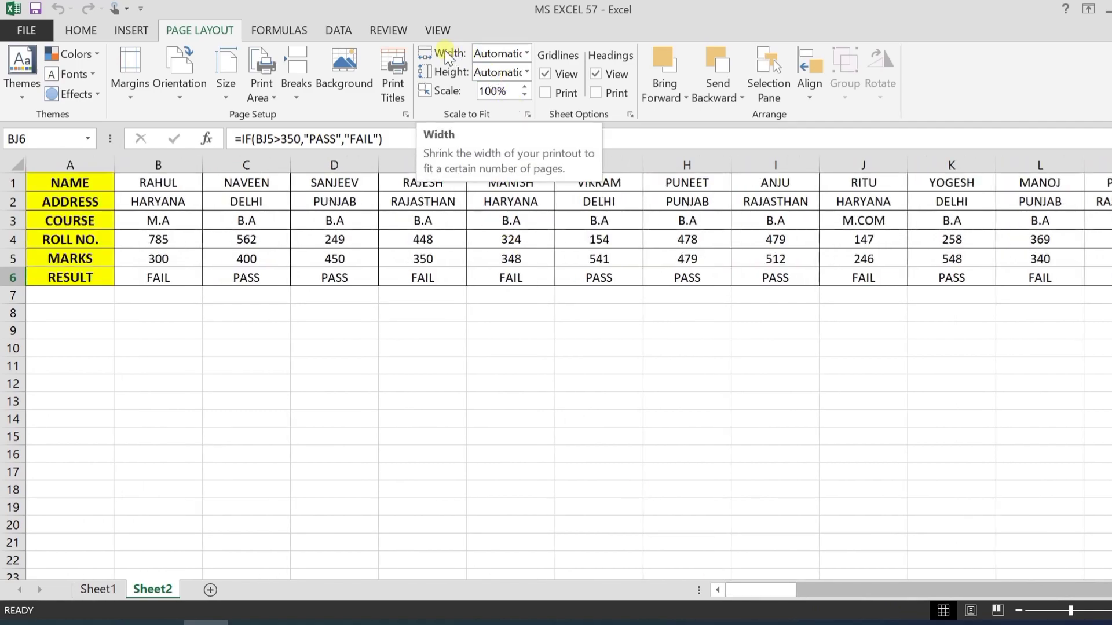
pyautogui.click(316, 204)
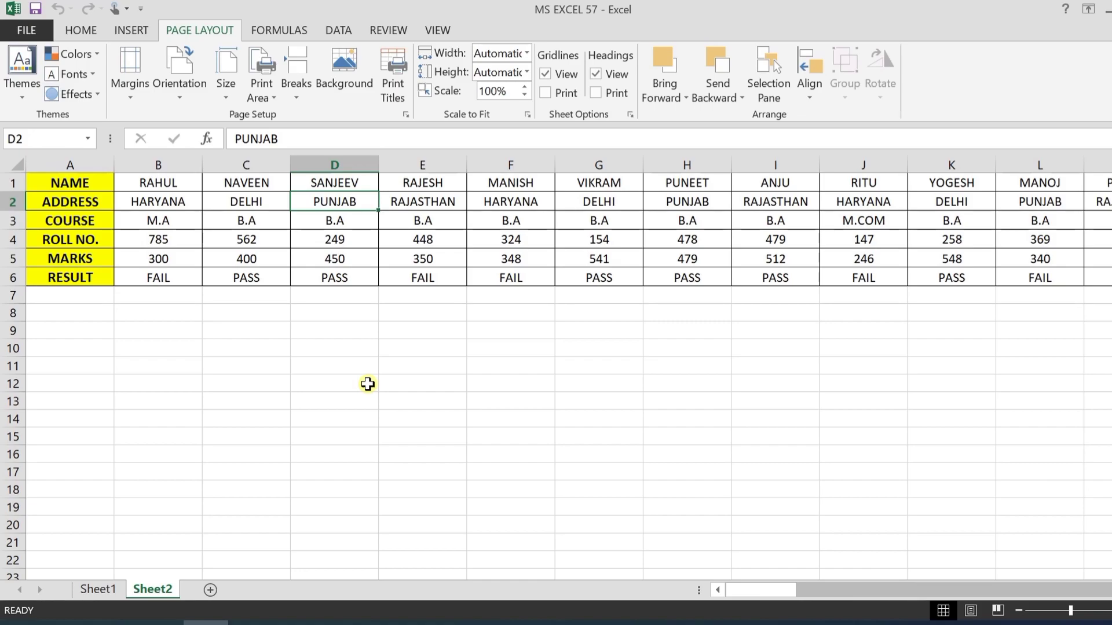
pyautogui.hotkey('ctrl', 'p')
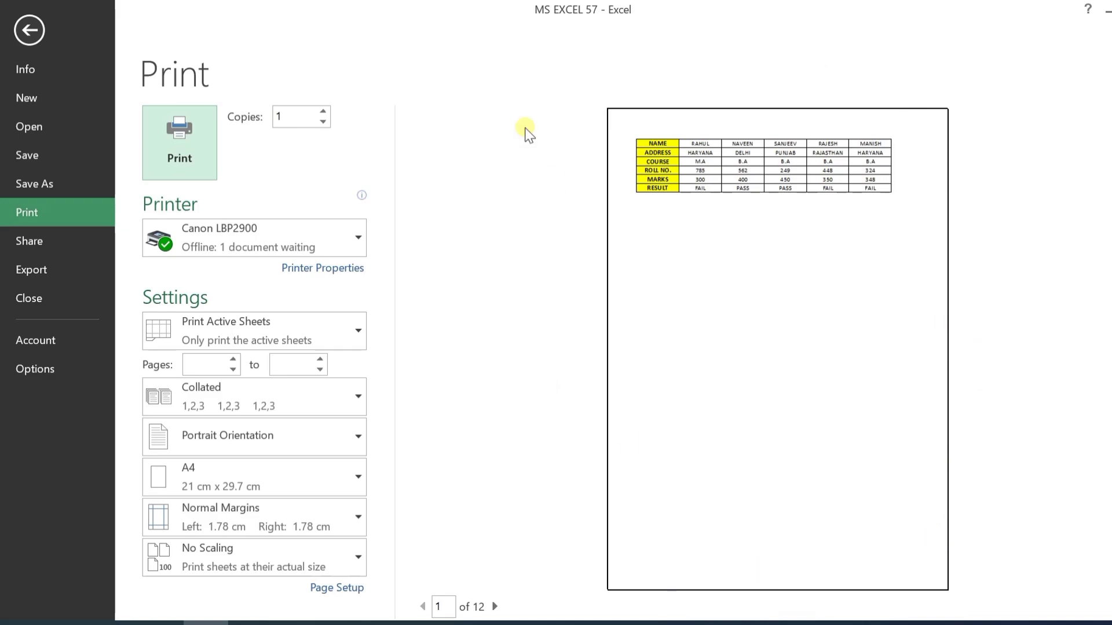
pyautogui.click(35, 30)
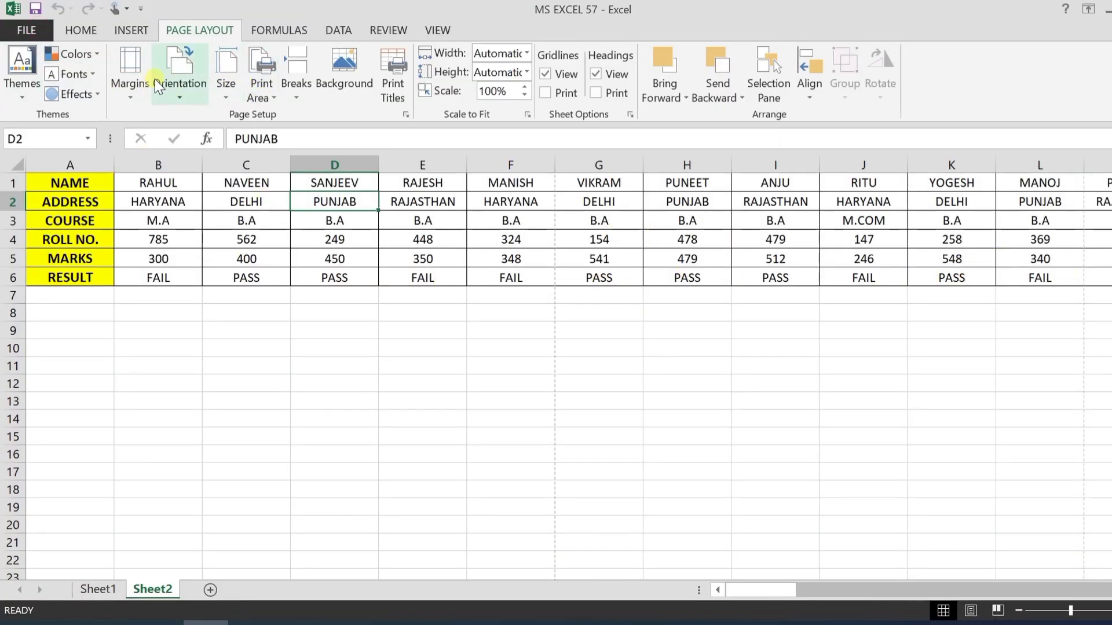
# Set Sheet2's page orientation to Landscape and check the page split in the print preview.
pyautogui.click(179, 101)
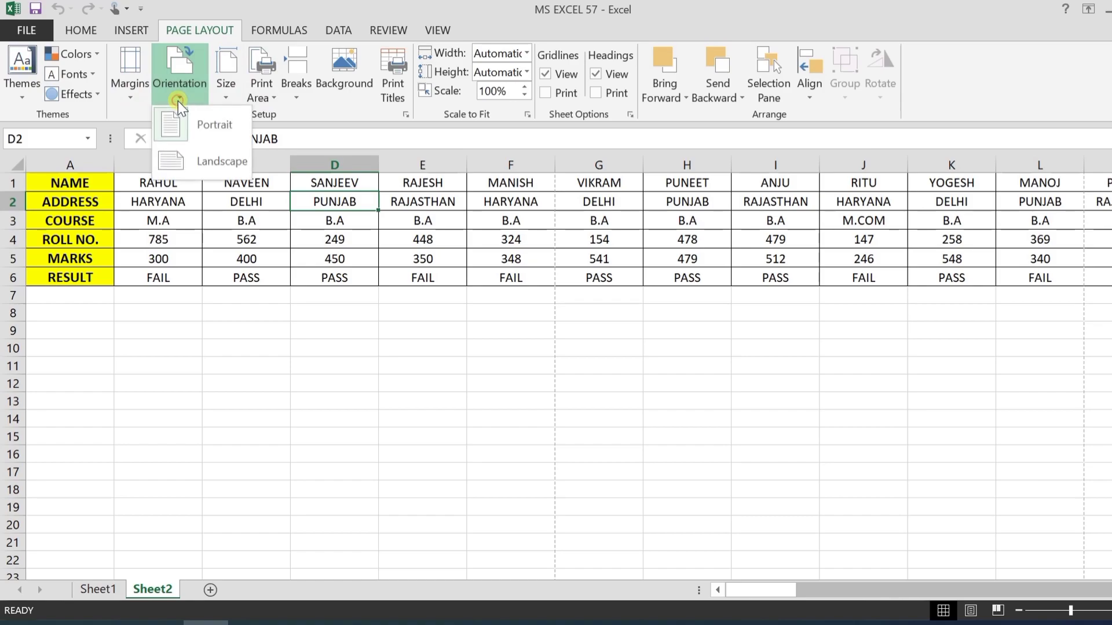
pyautogui.click(194, 162)
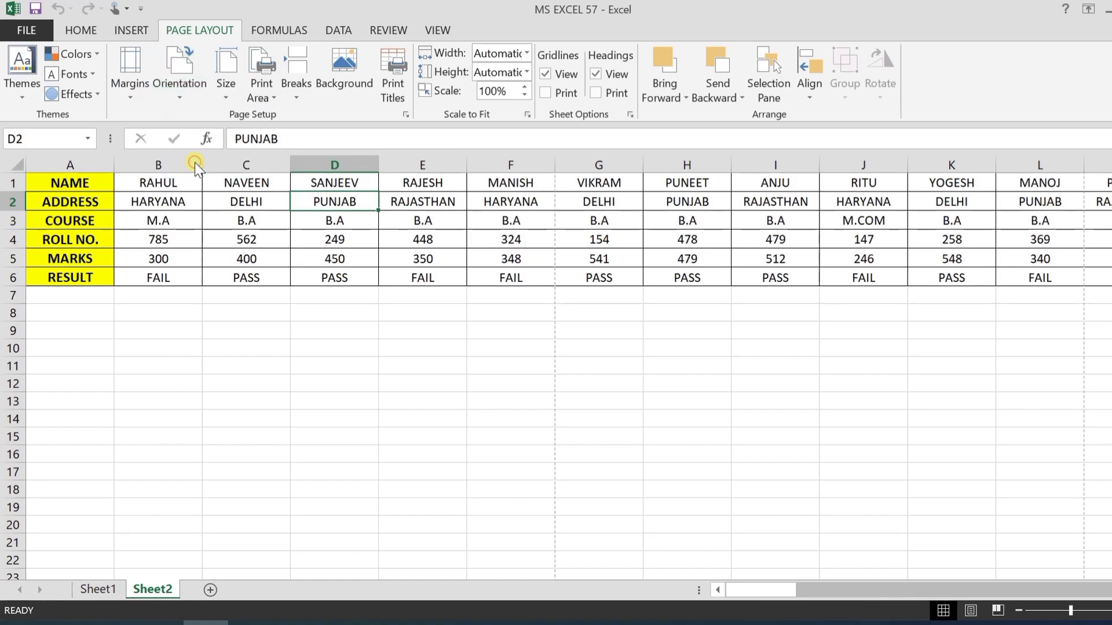
pyautogui.click(329, 349)
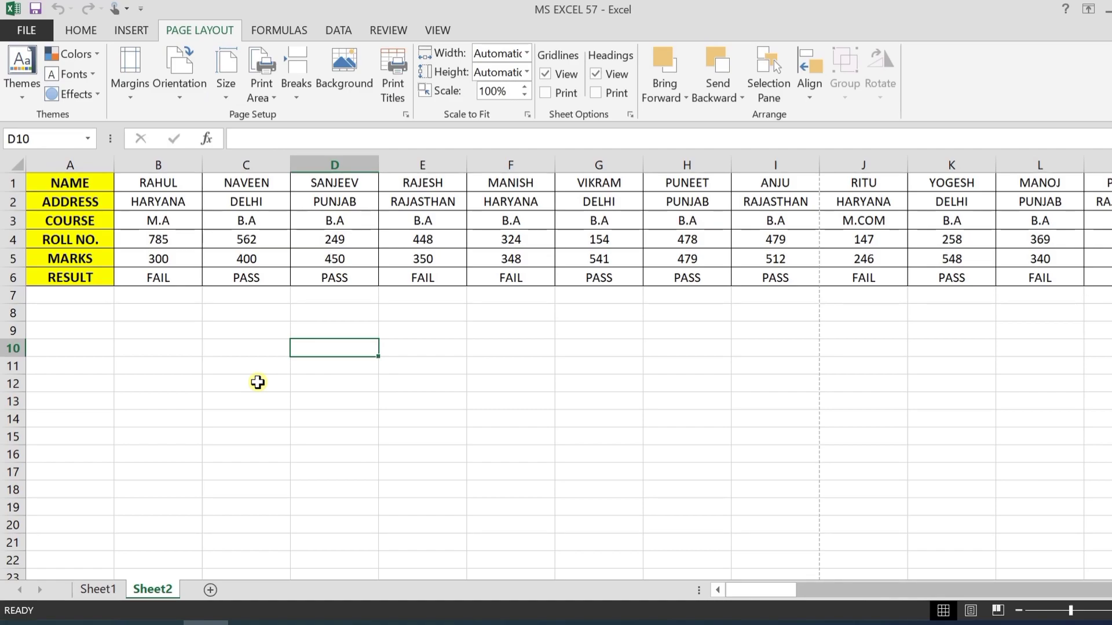
pyautogui.hotkey('ctrl', 'p')
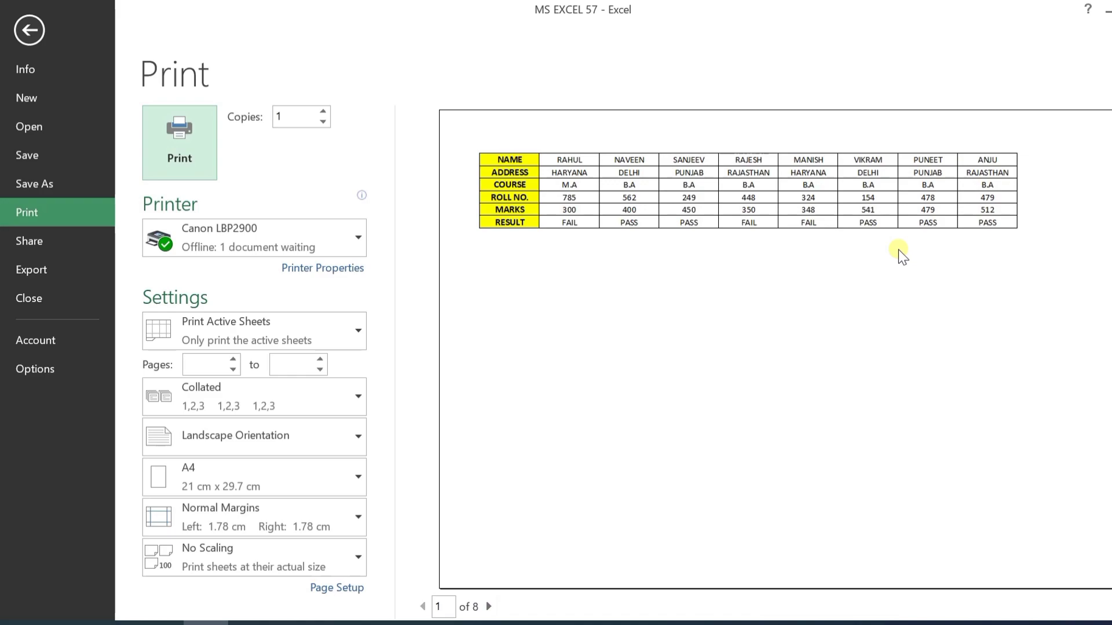
pyautogui.click(13, 22)
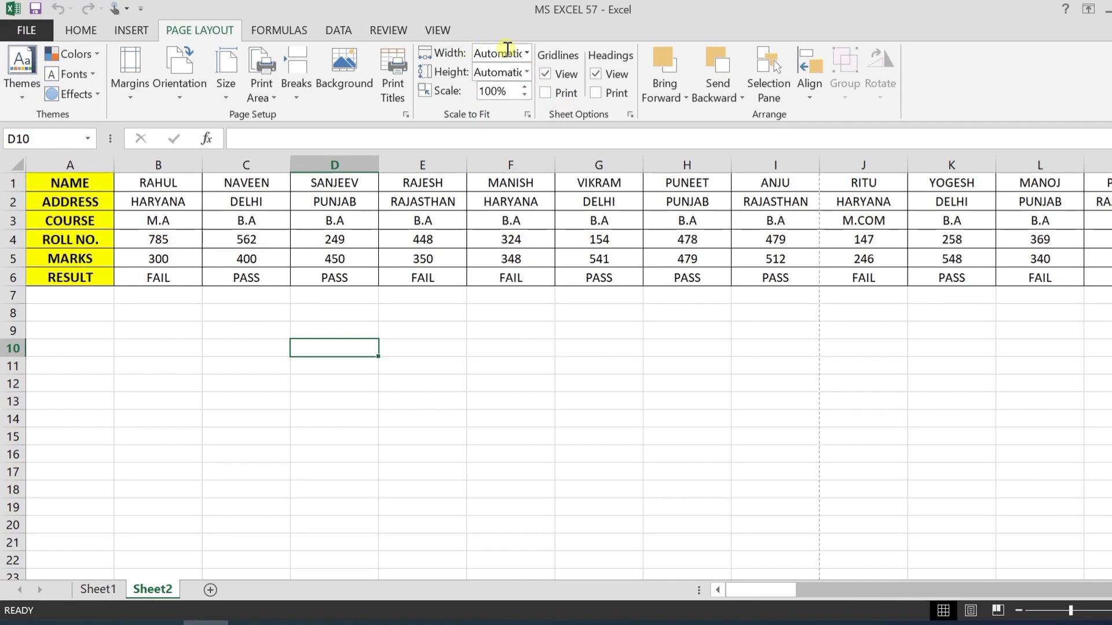
# Preview Sheet2's printout at 70% scale and reset the scale to 100%.
pyautogui.doubleClick(512, 92)
pyautogui.write('70')
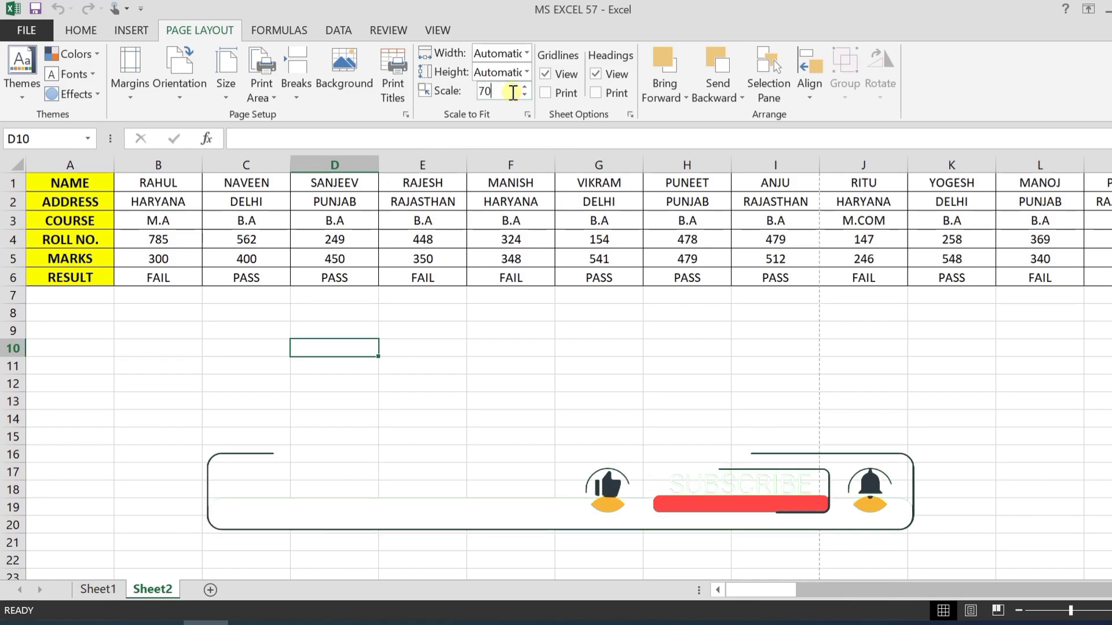
pyautogui.press('Return')
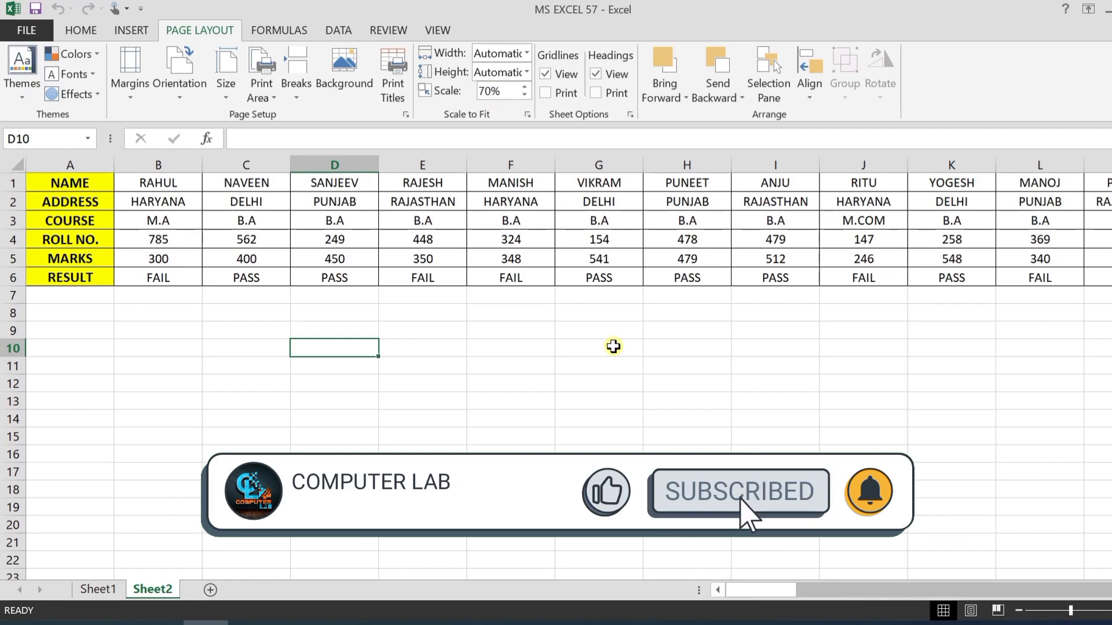
pyautogui.hotkey('ctrl', 'p')
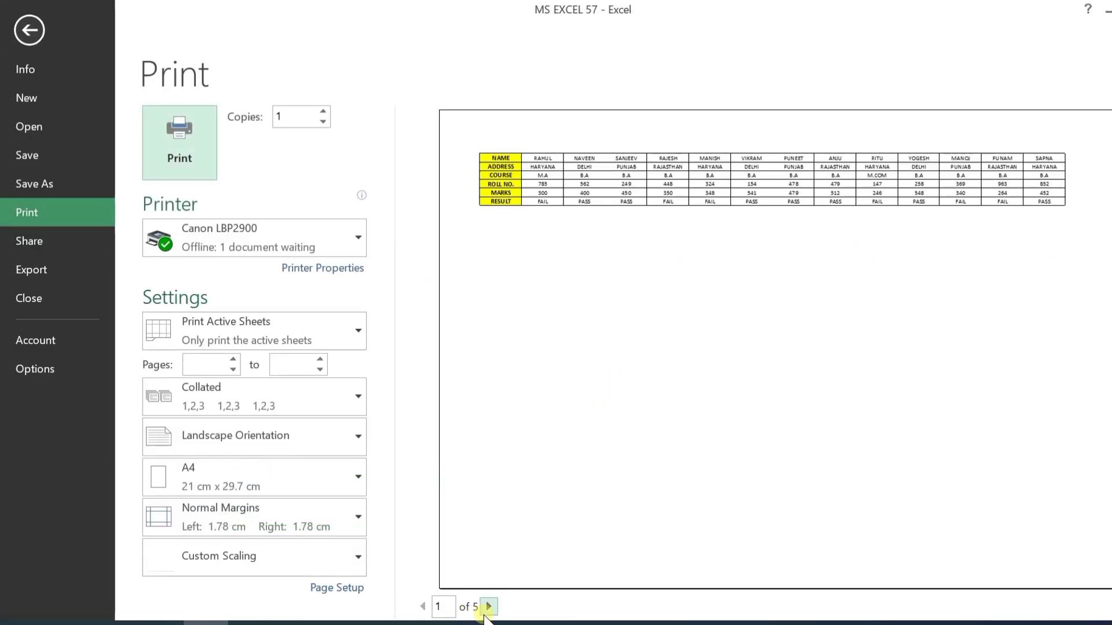
pyautogui.click(27, 24)
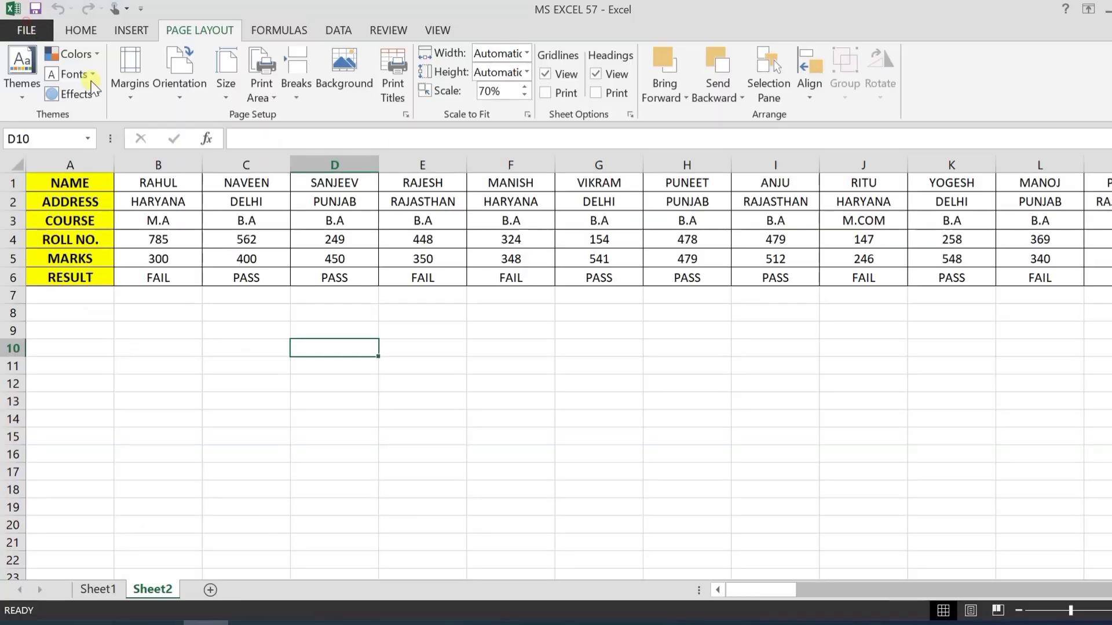
pyautogui.click(504, 91)
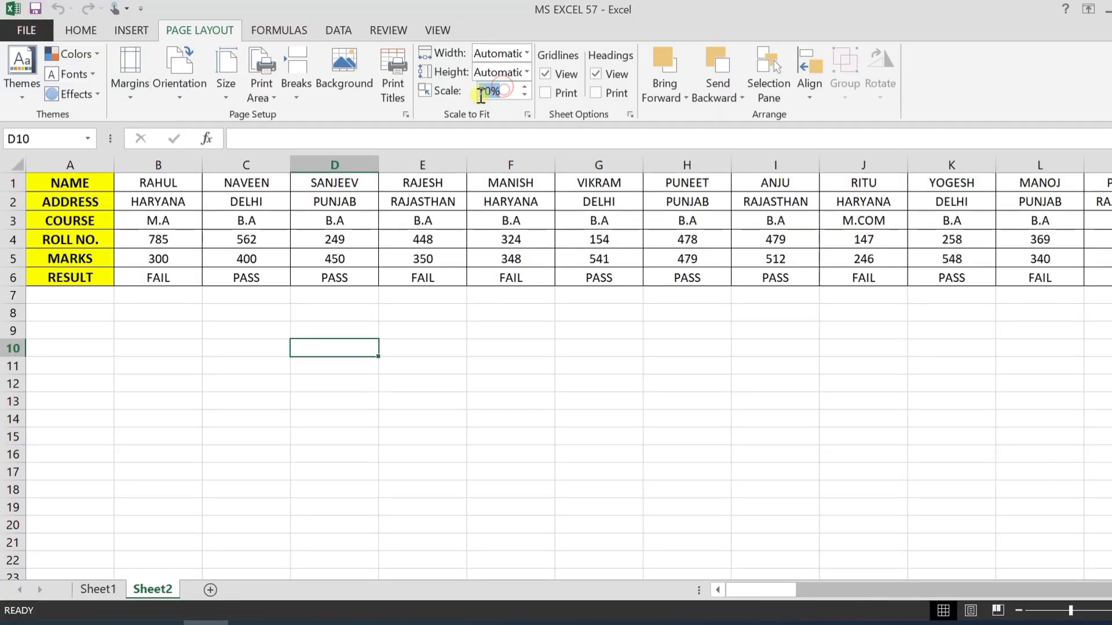
pyautogui.write('100')
# Fit Sheet2's printout width to 4 pages and check the result in the print preview.
pyautogui.click(528, 51)
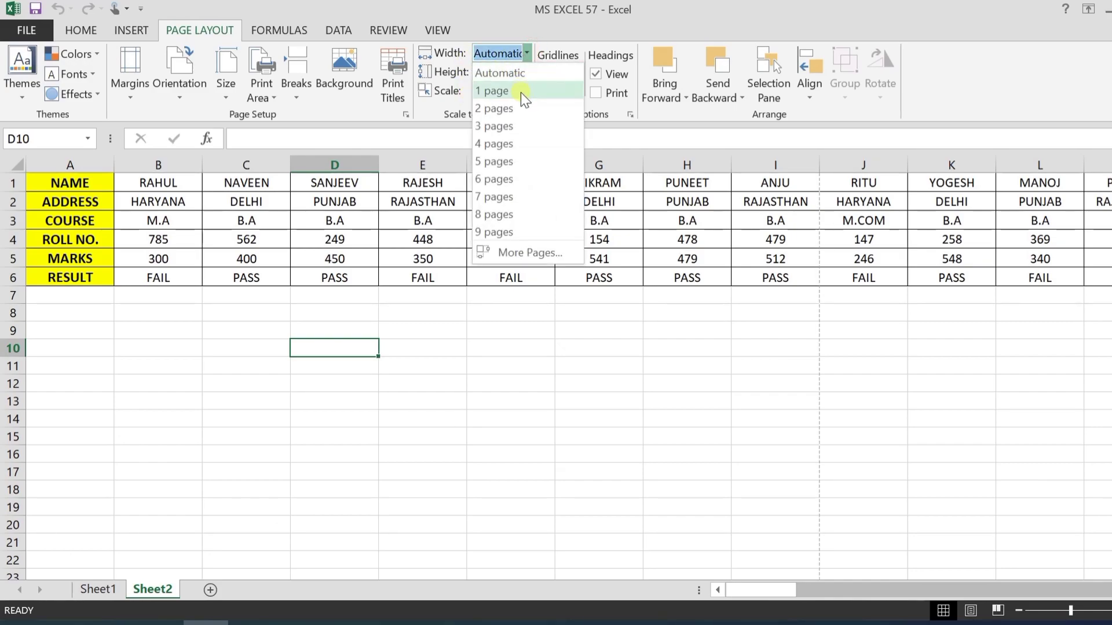
pyautogui.click(515, 144)
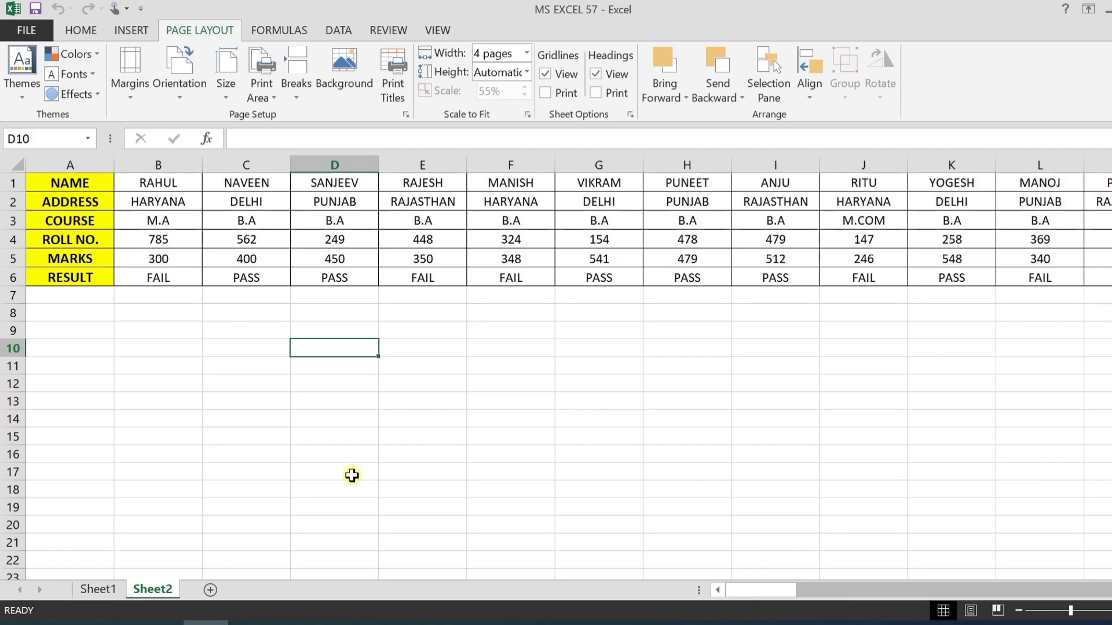
pyautogui.hotkey('ctrl', 'p')
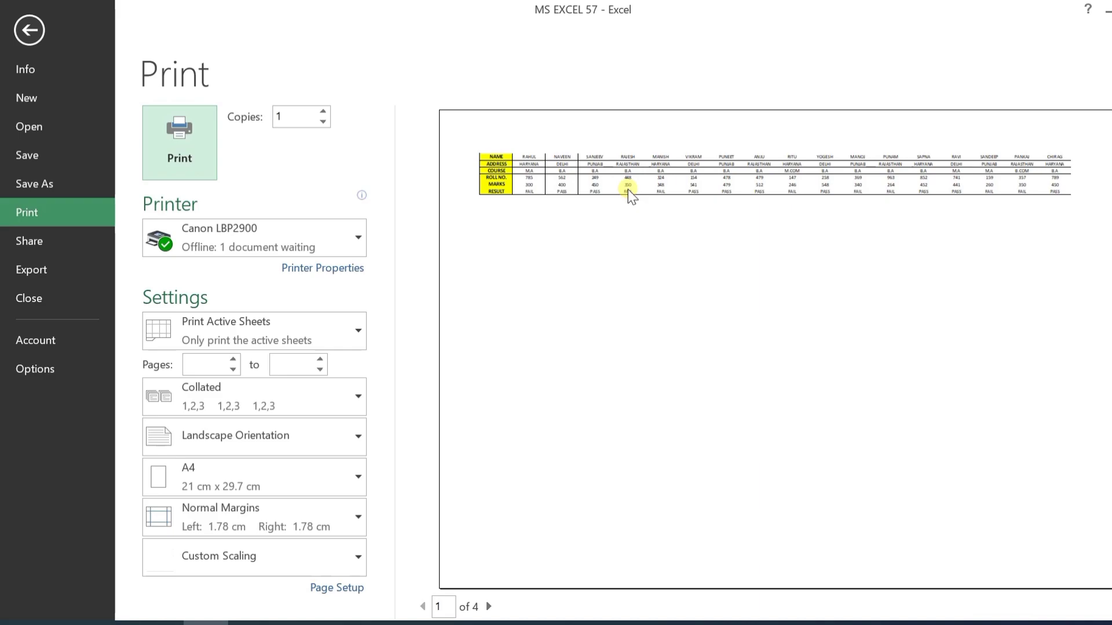
pyautogui.click(29, 30)
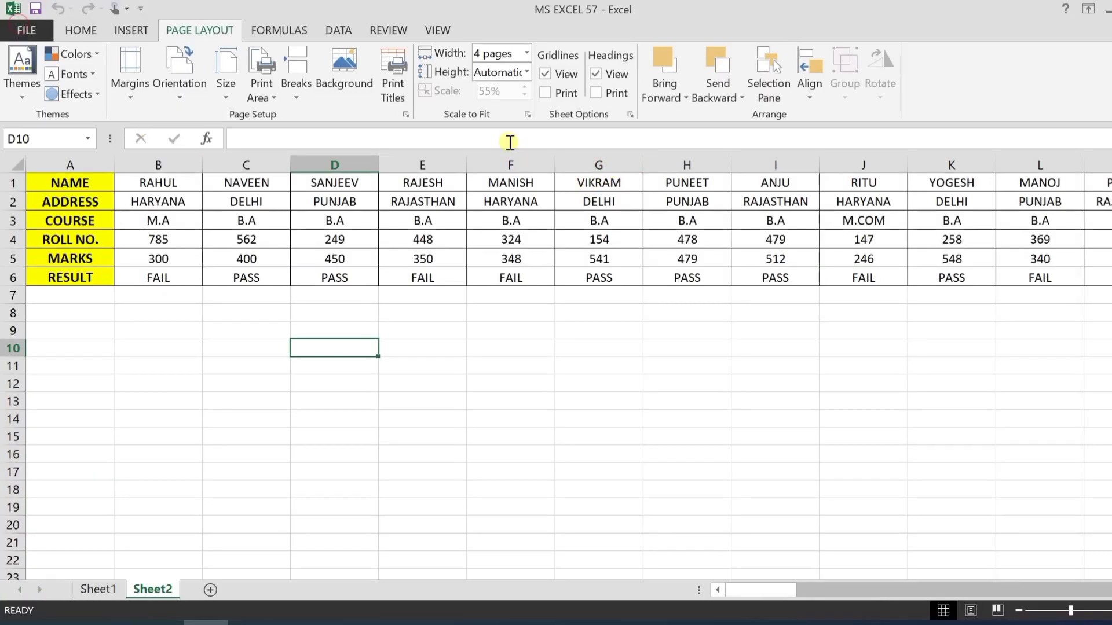
# Reset Sheet2's printout width to Automatic and its scale to 100%.
pyautogui.click(528, 54)
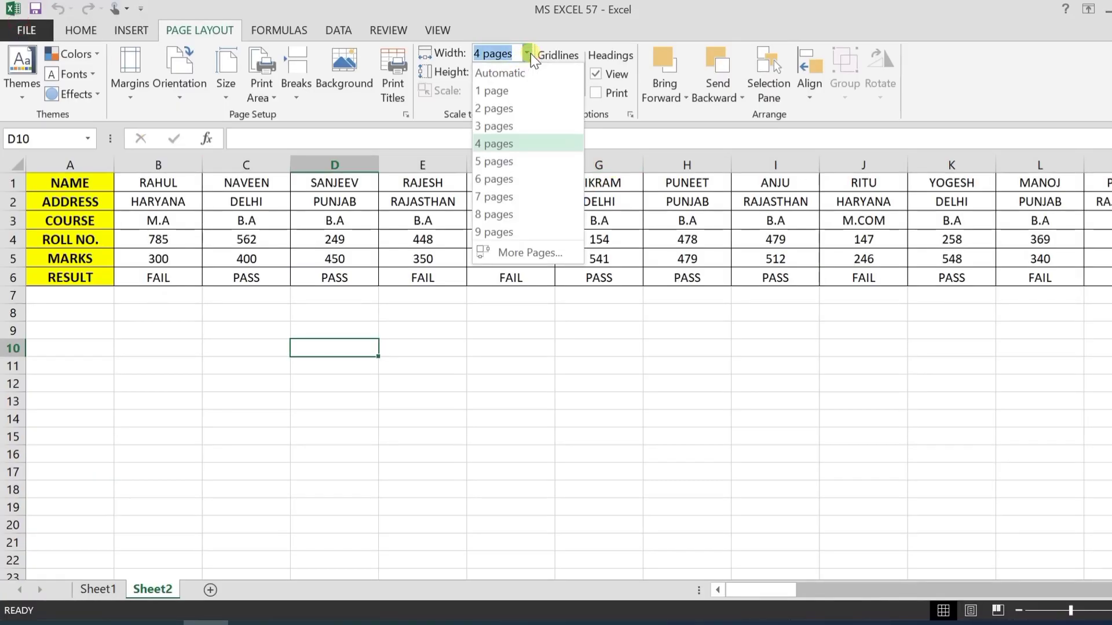
pyautogui.click(523, 72)
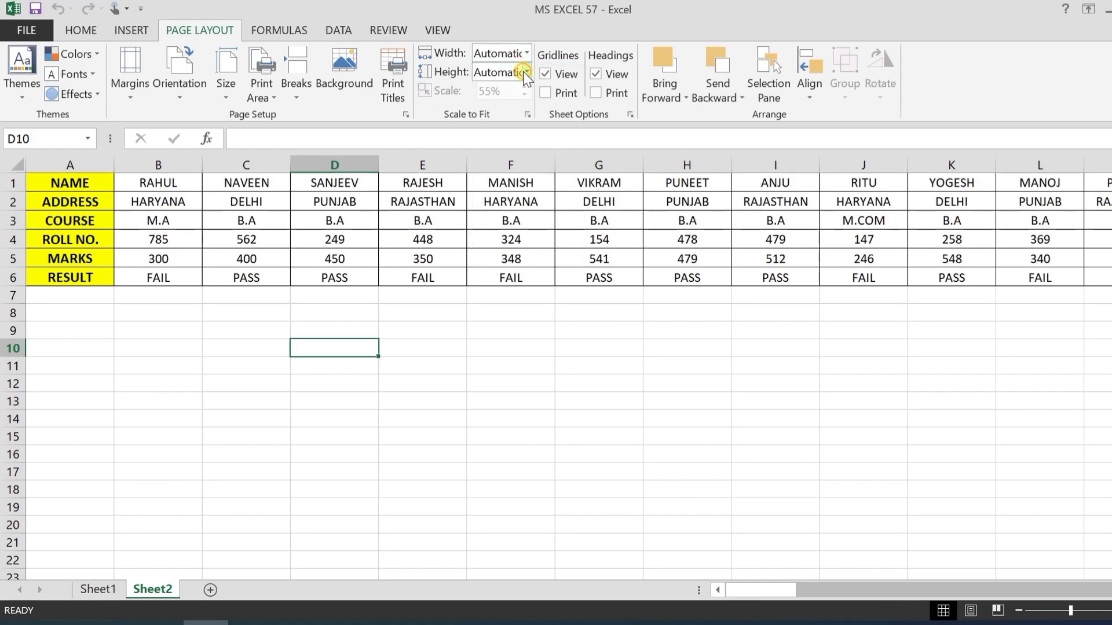
pyautogui.click(514, 91)
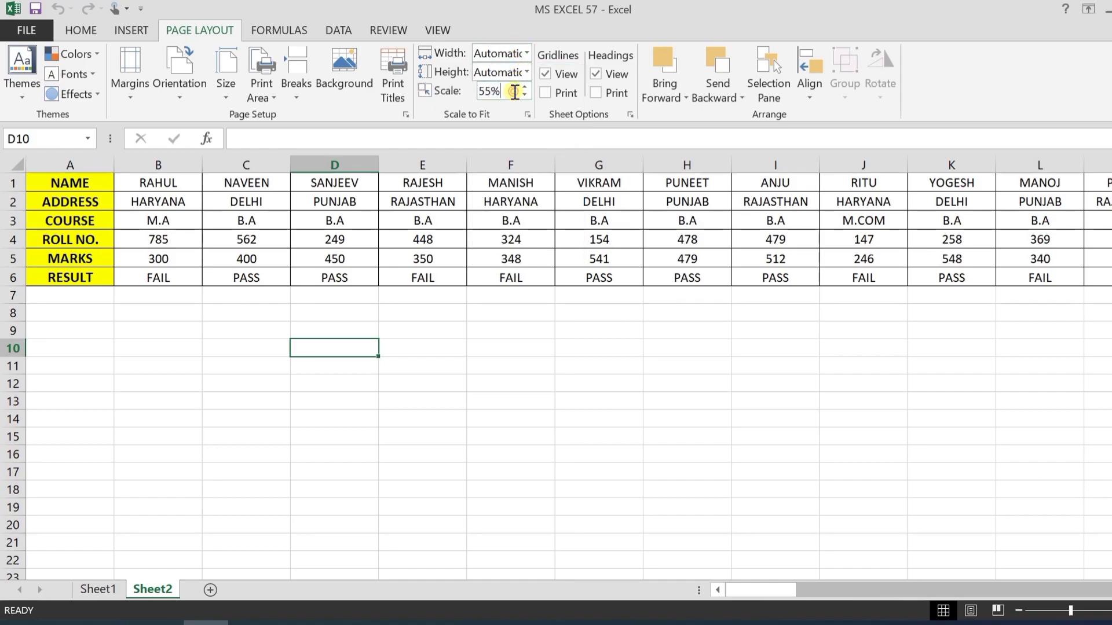
pyautogui.press('BackSpace')
pyautogui.press('BackSpace')
pyautogui.press('BackSpace')
pyautogui.write('100')
pyautogui.press('Return')
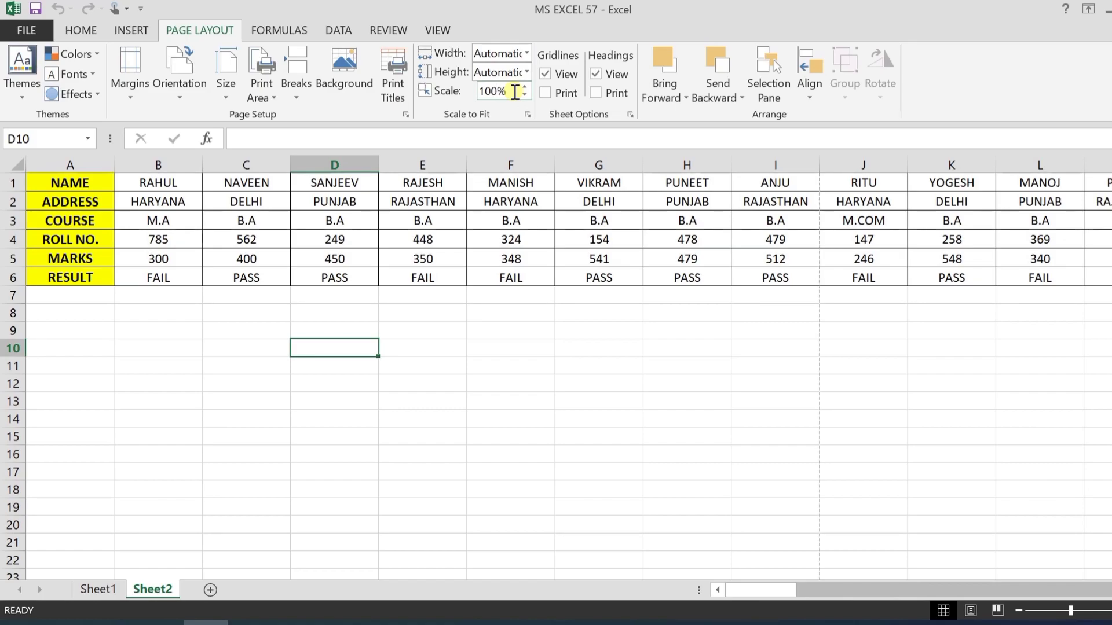
pyautogui.click(211, 279)
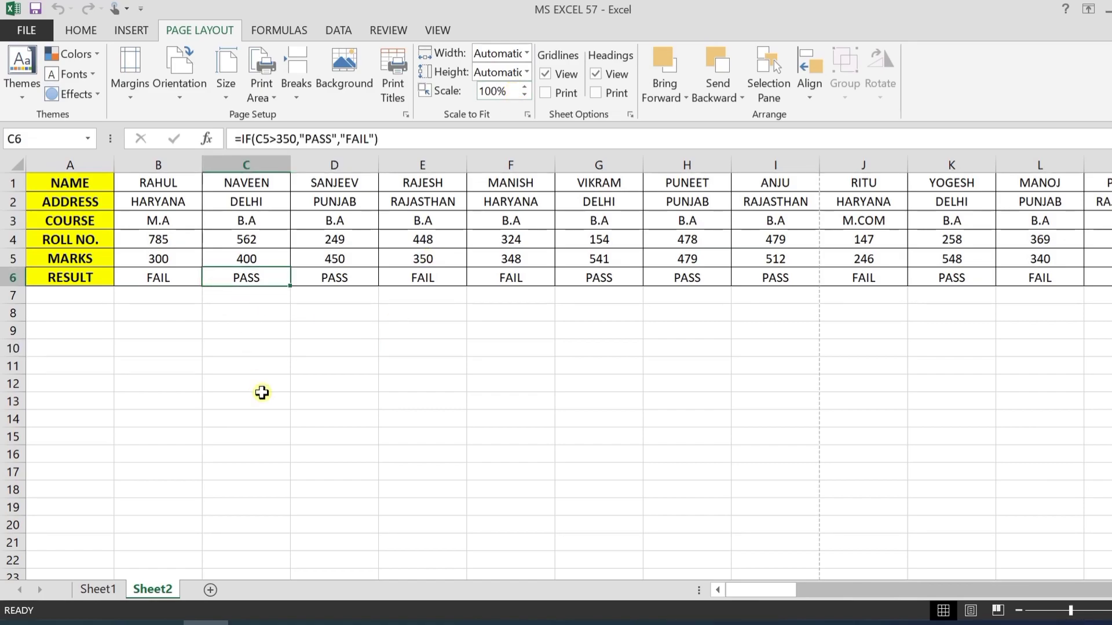